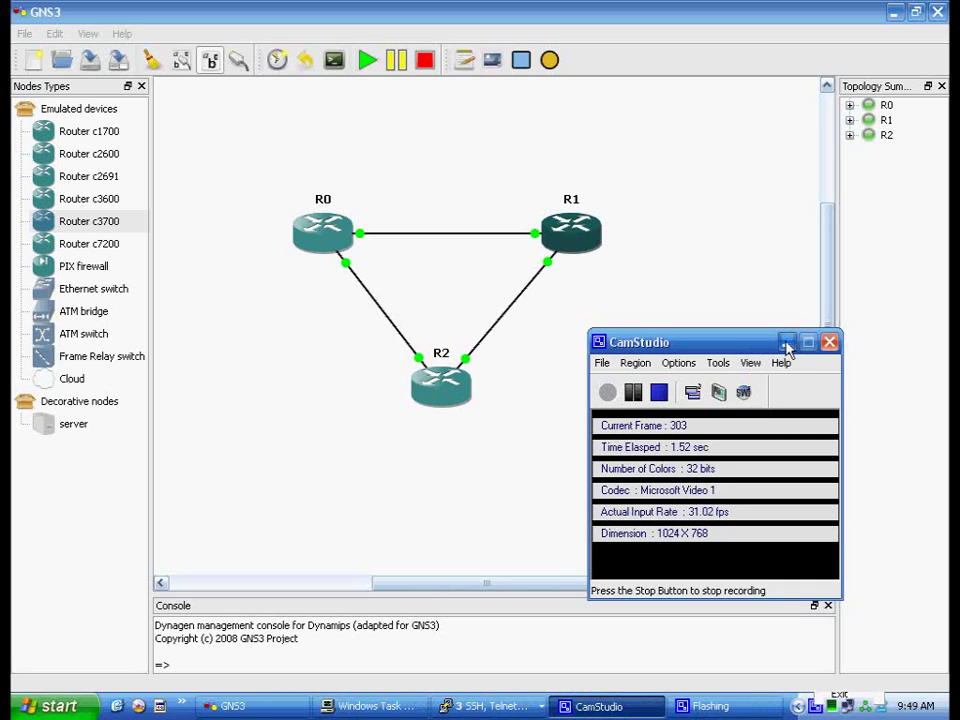
Inspect router R1's context menu twice, closing it without choosing an action.
left_click(787, 344)
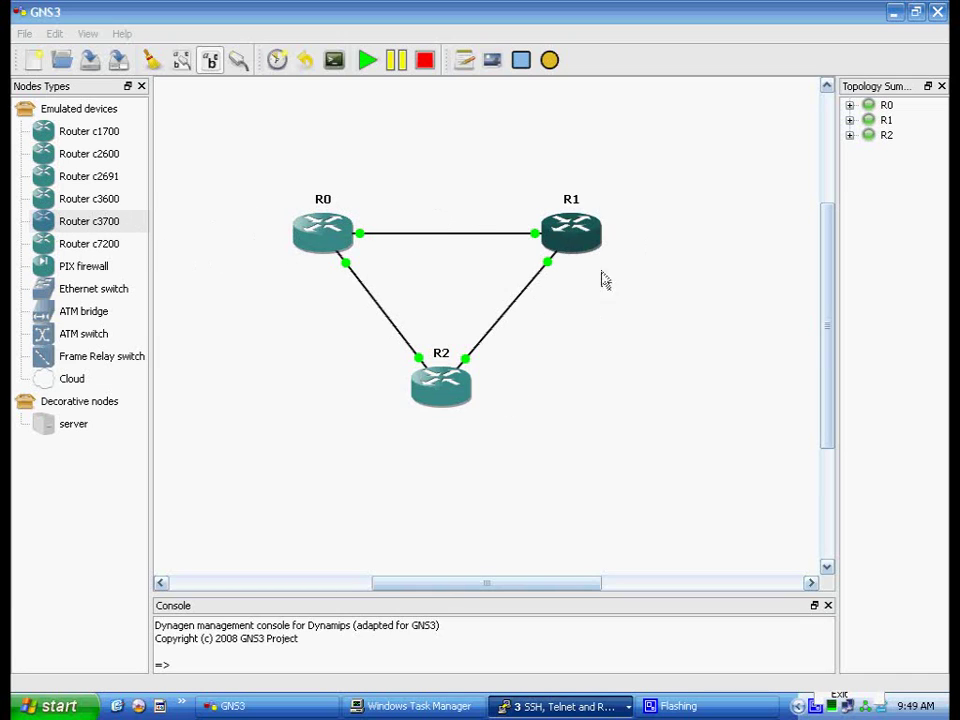
right_click(568, 237)
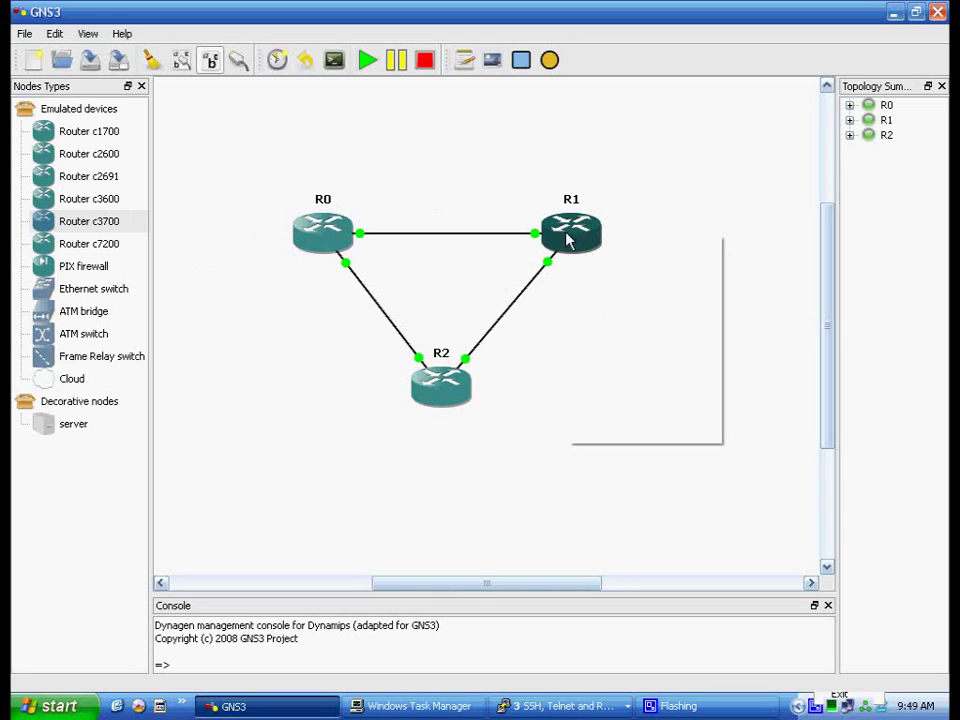
left_click(482, 484)
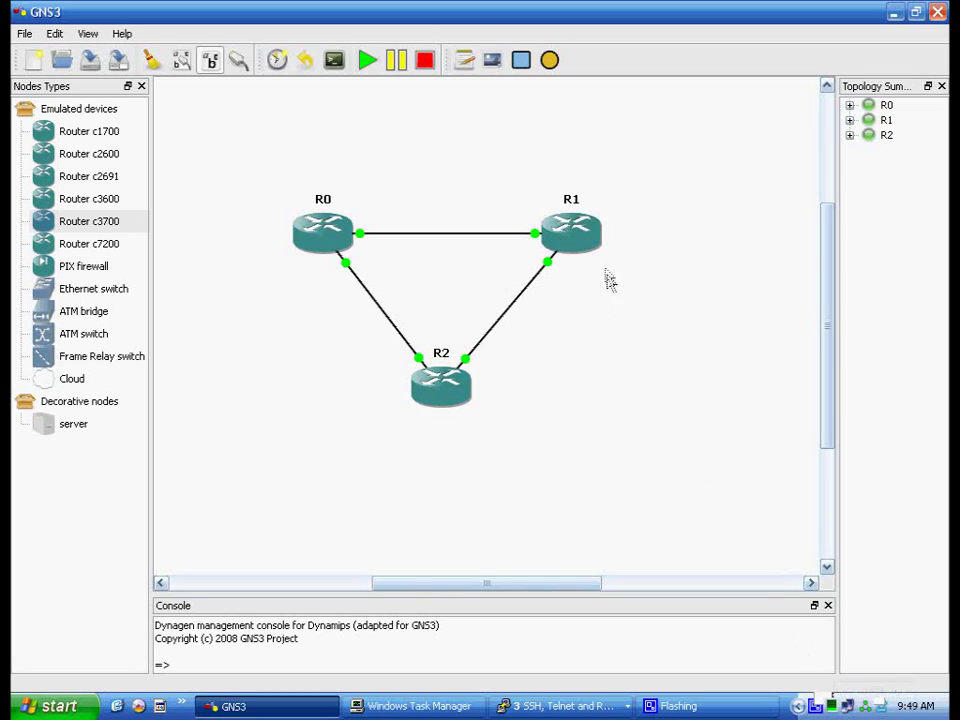
right_click(577, 242)
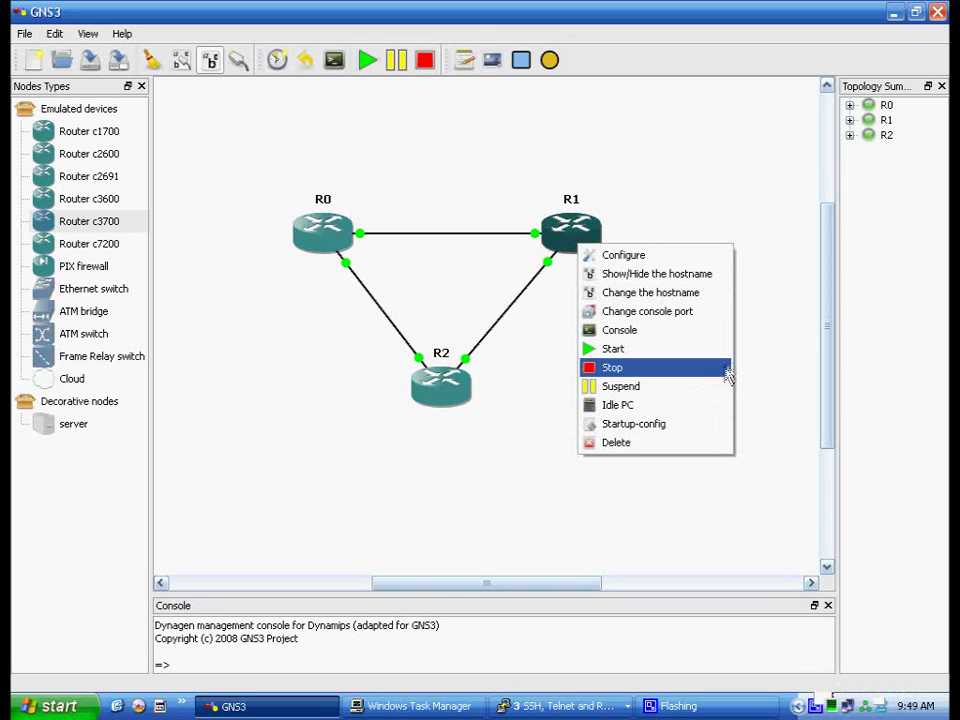
left_click(770, 364)
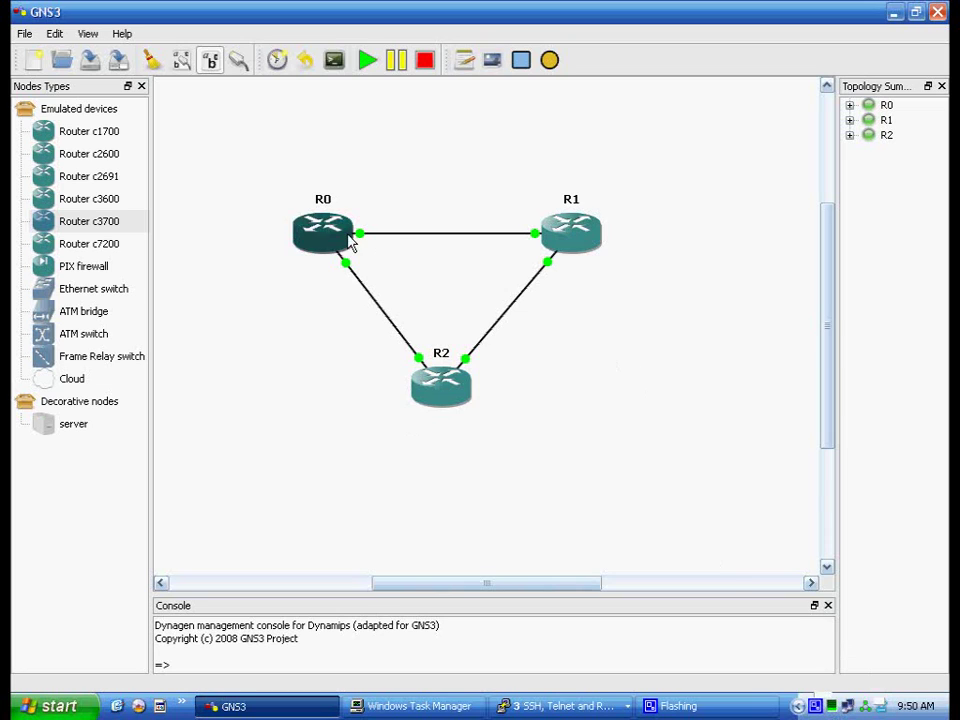
Toggle Add a link on and off, then list the R0, R1 and R2 console sessions.
left_click(216, 62)
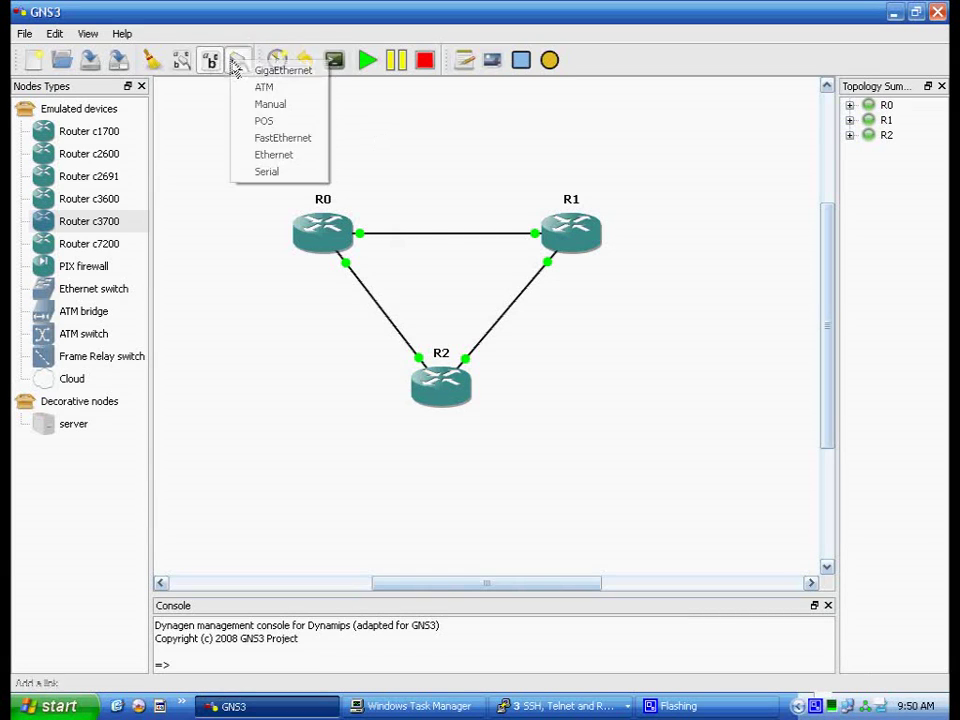
left_click(532, 148)
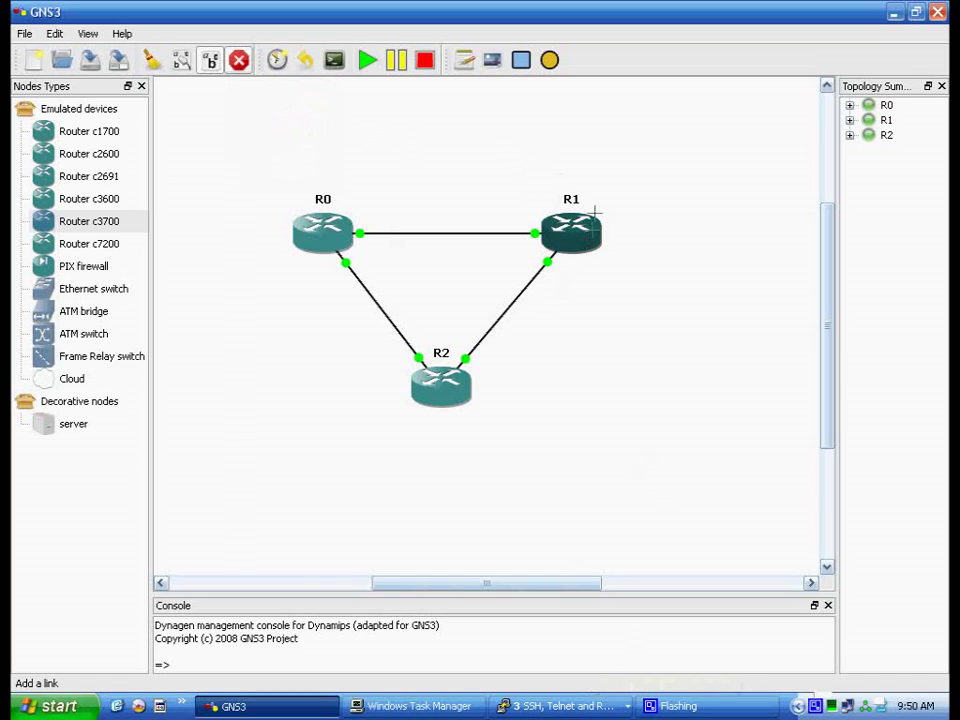
left_click(238, 60)
right_click(583, 237)
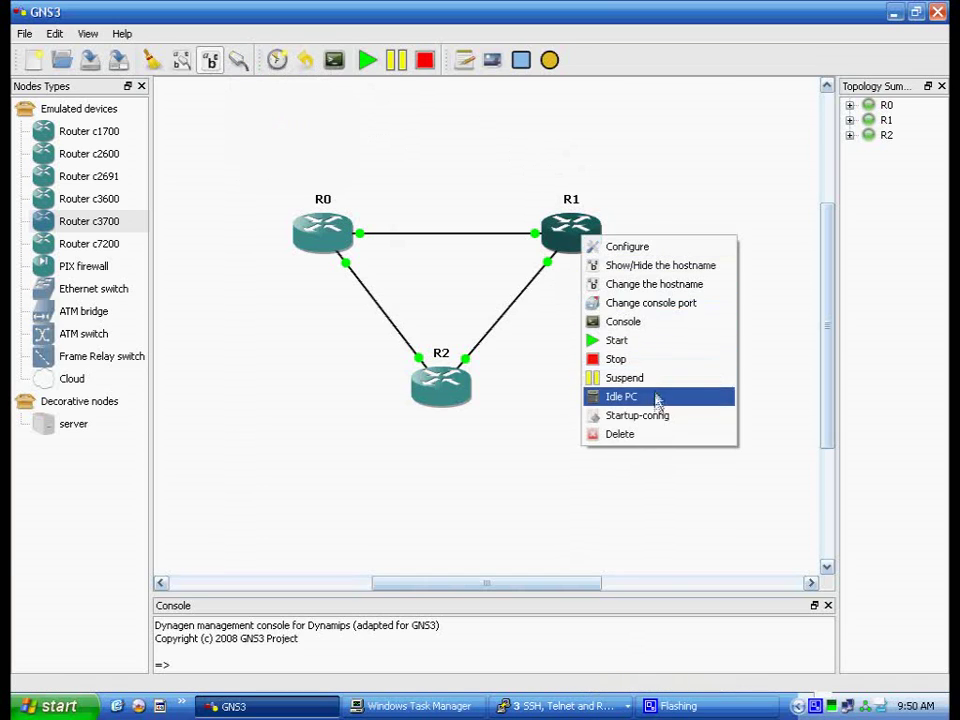
left_click(578, 704)
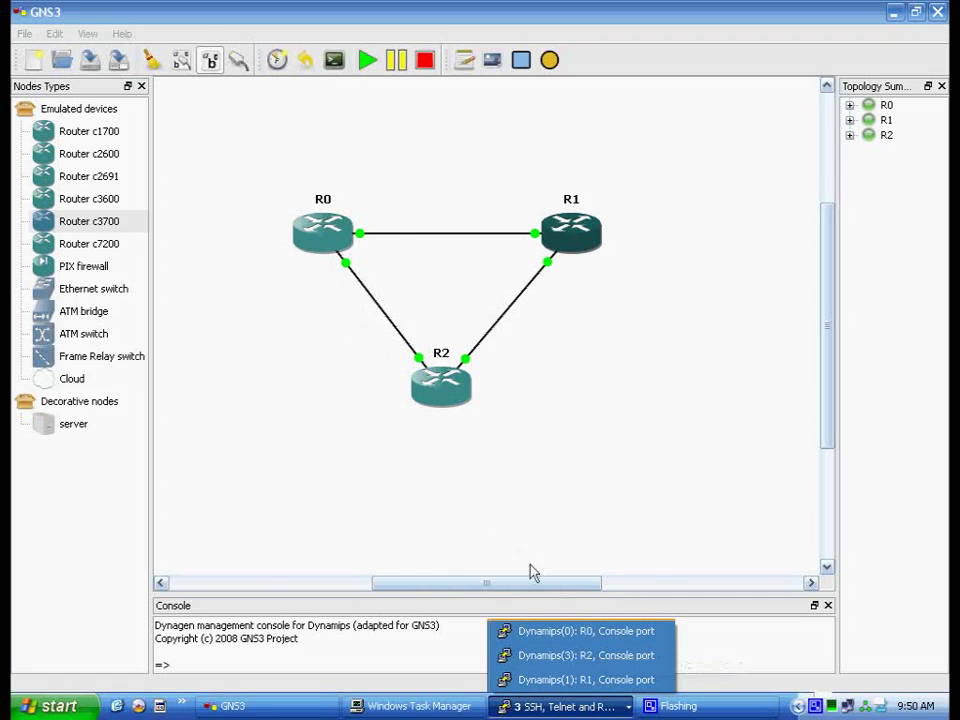
Switch to R0's console and enter privileged mode with en.
left_click(574, 632)
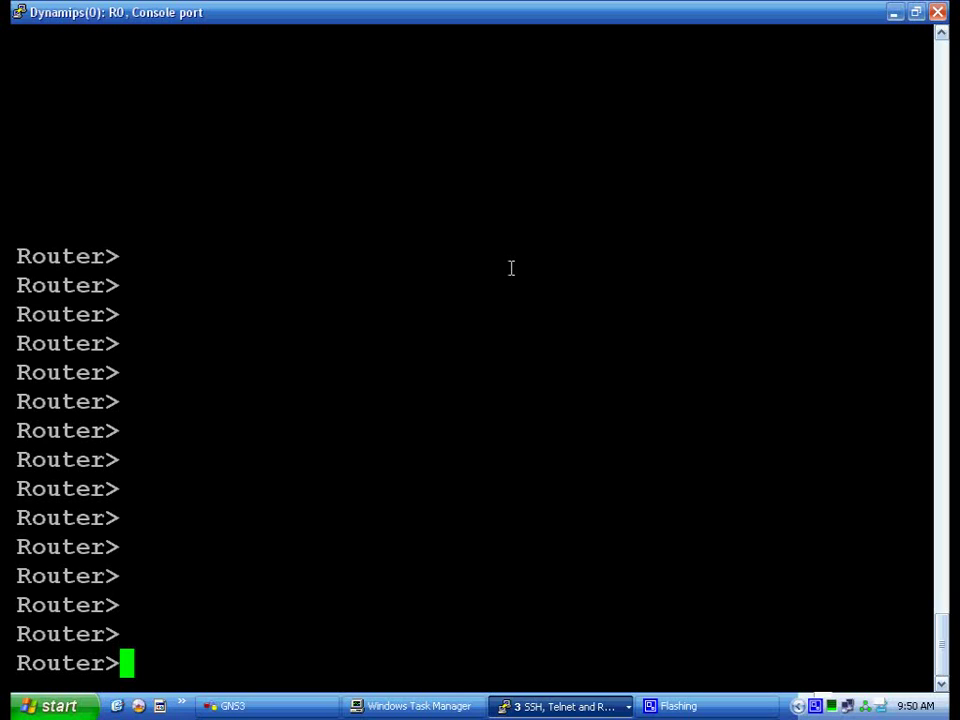
type("enabl")
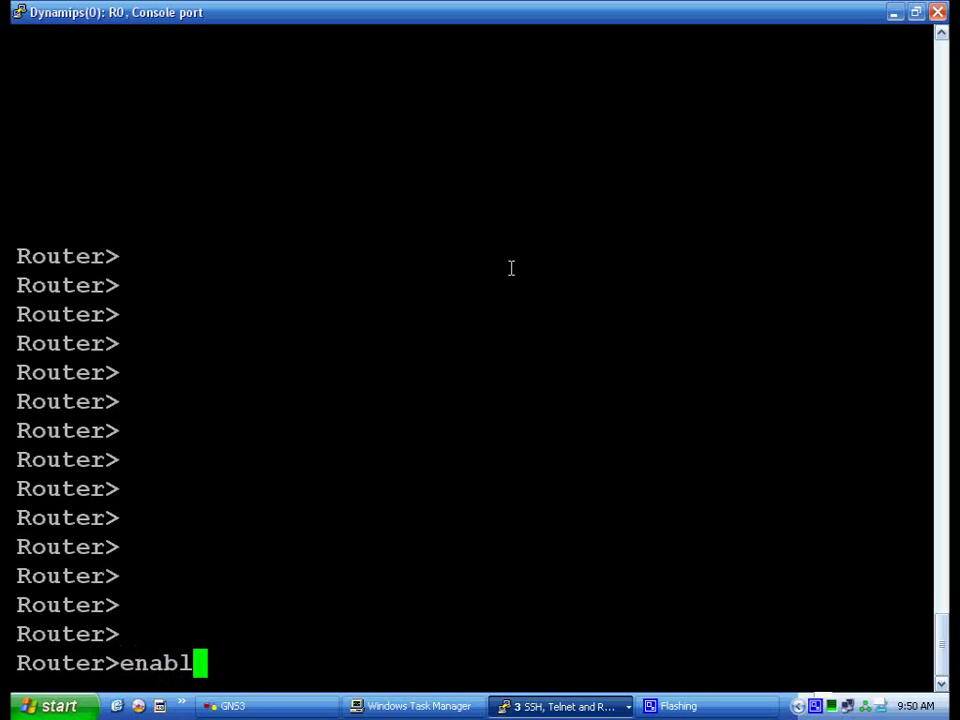
type("e")
key("BackSpace")
key("BackSpace")
key("BackSpace")
key("BackSpace")
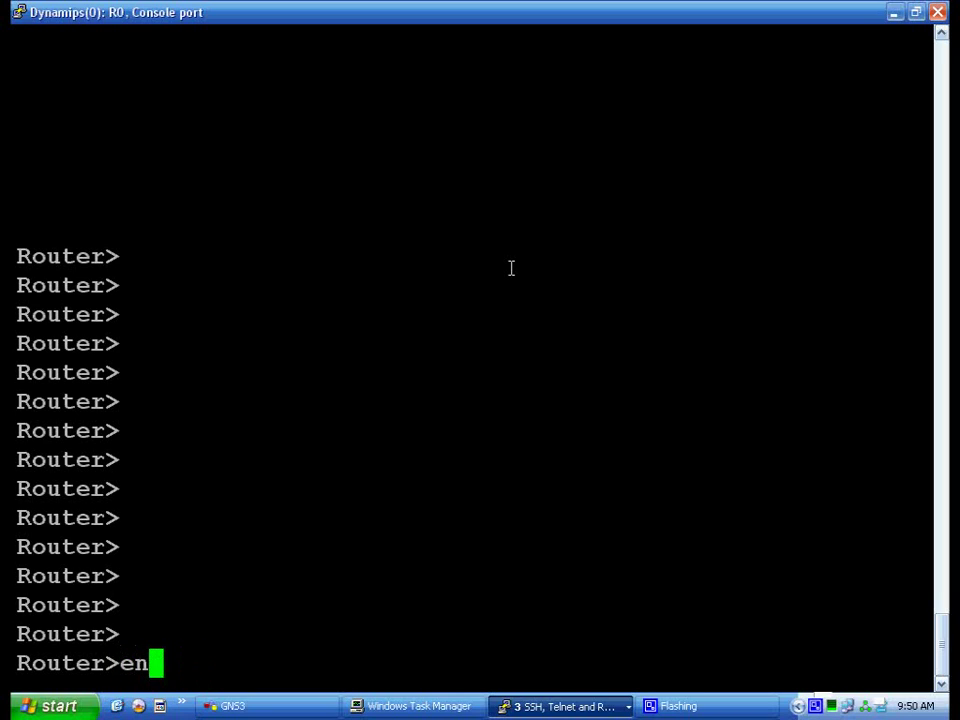
key("Return")
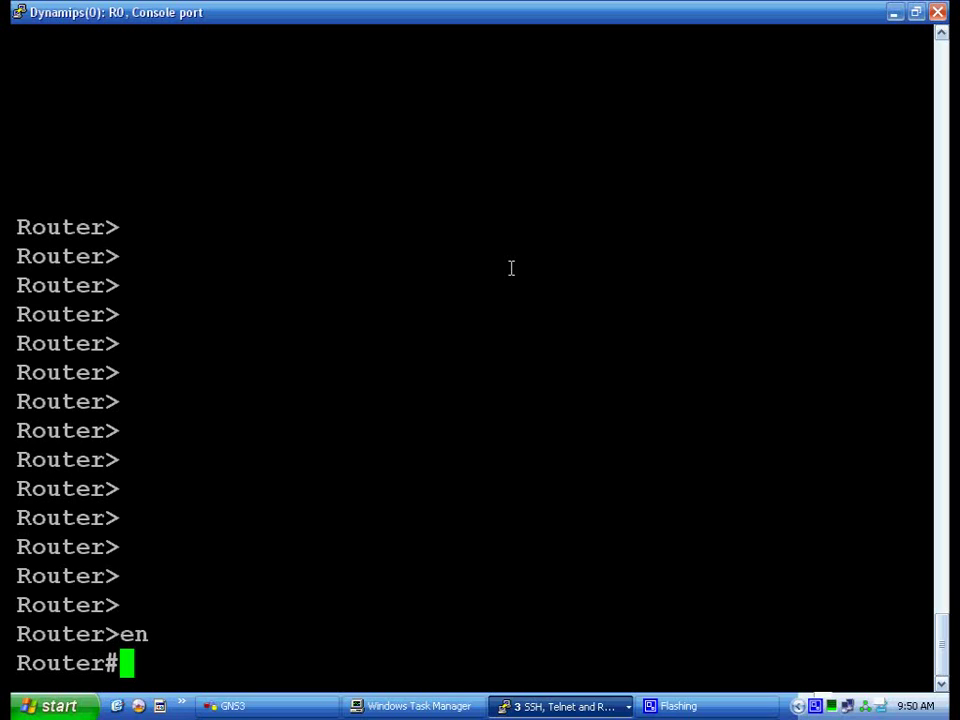
Display R0's running configuration with show run.
type("sh run")
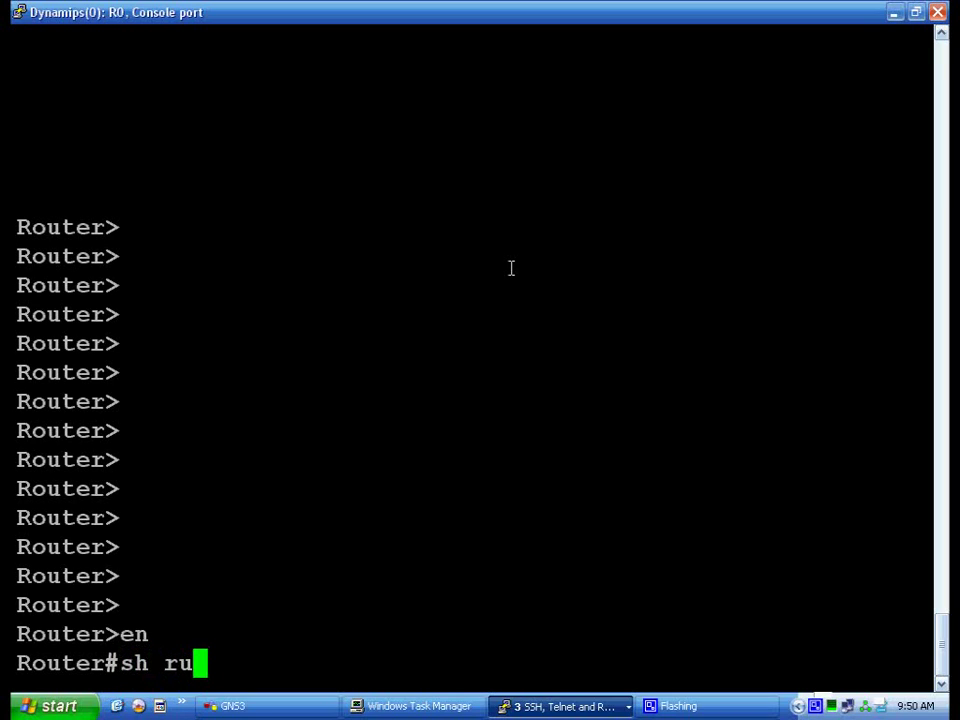
key("BackSpace")
key("BackSpace")
key("BackSpace")
key("BackSpace")
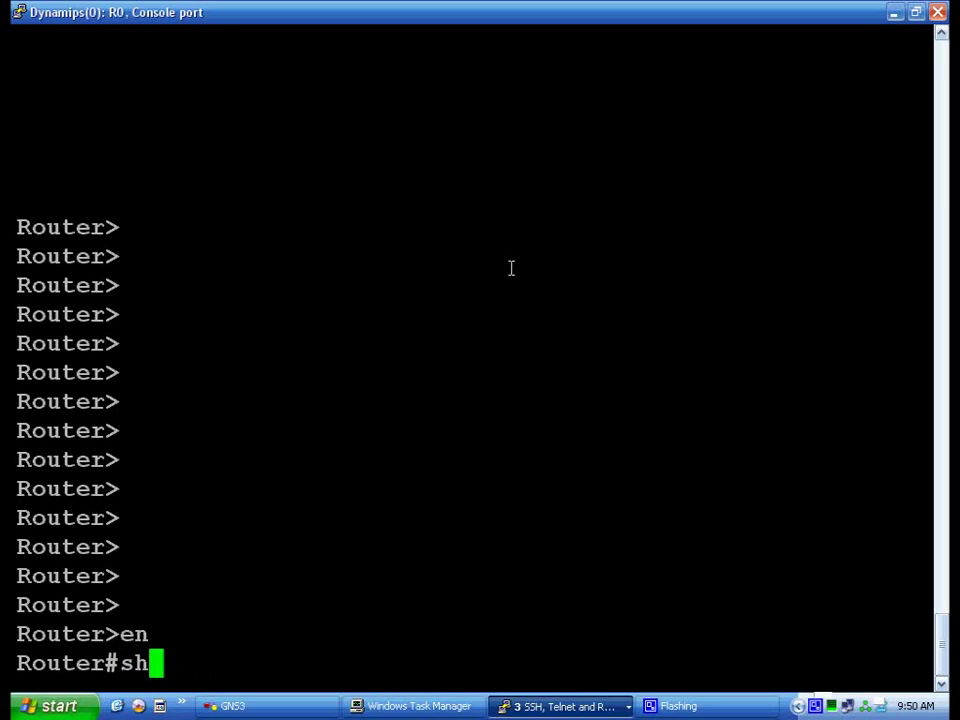
type("ow run")
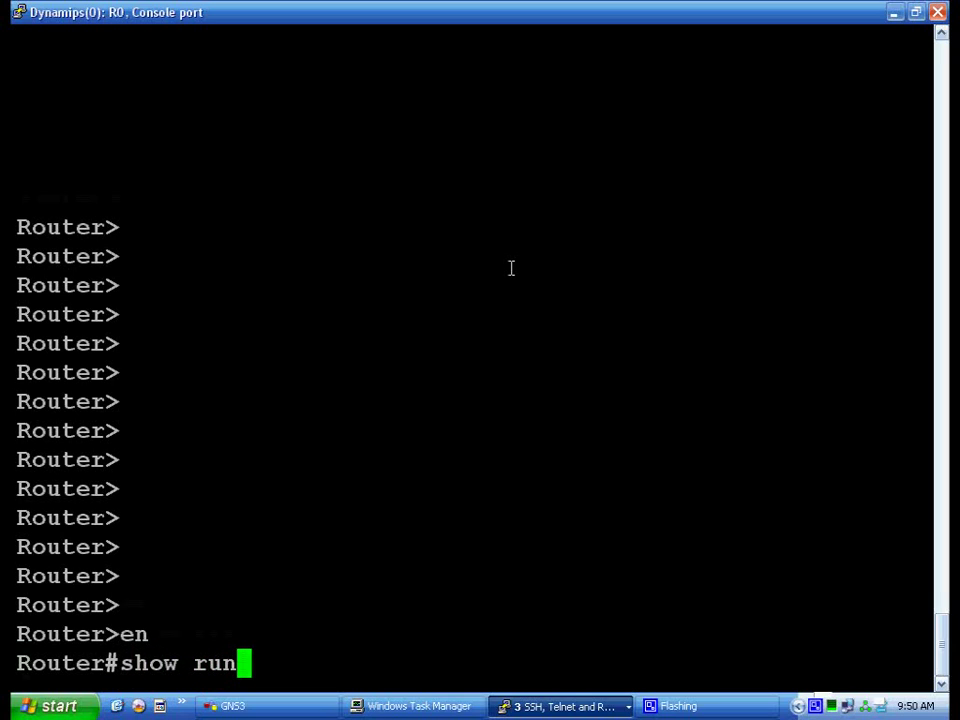
key("Return")
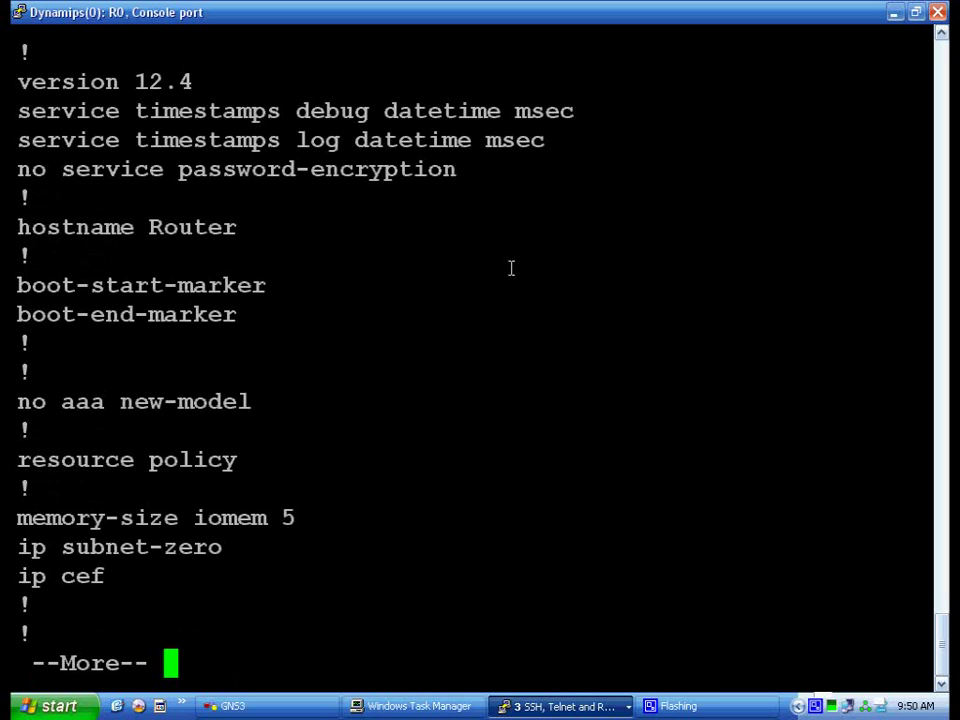
Review the top of the output, highlighting the hostname Router line and the word aaa.
scroll(461, 178, "up", 7)
scroll(461, 177, "down", 4)
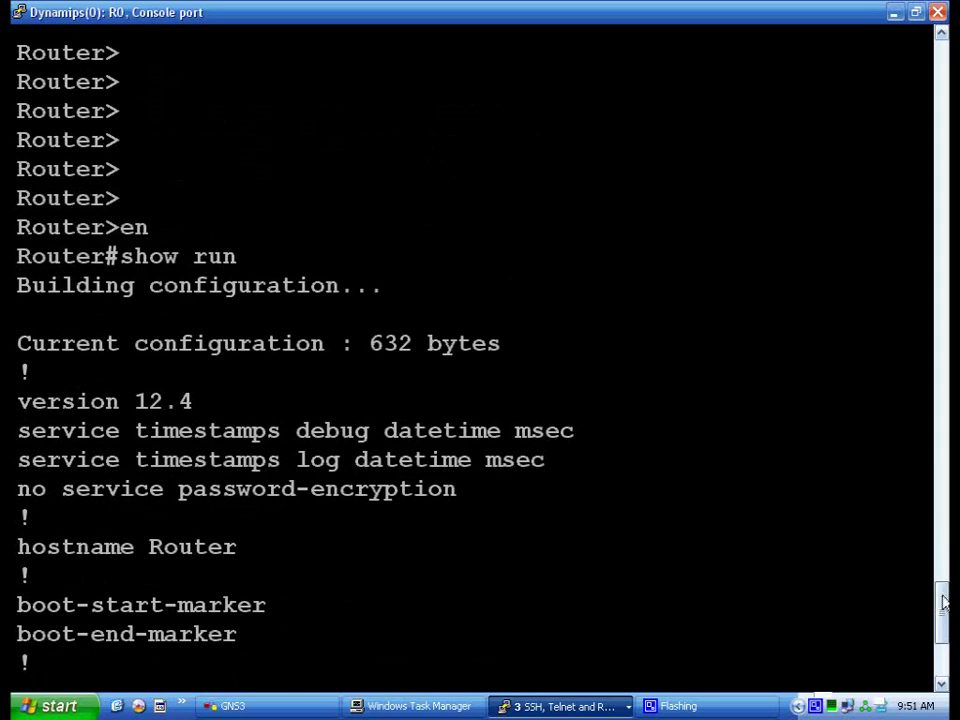
left_click_drag(943, 600, 940, 632)
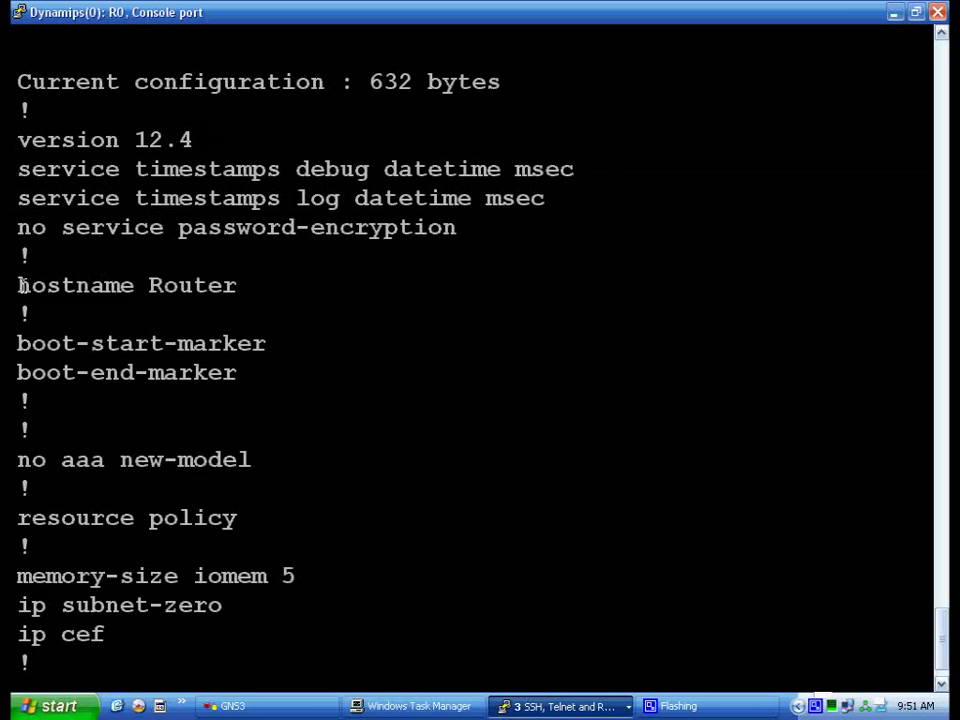
left_click_drag(19, 285, 234, 298)
left_click(257, 292)
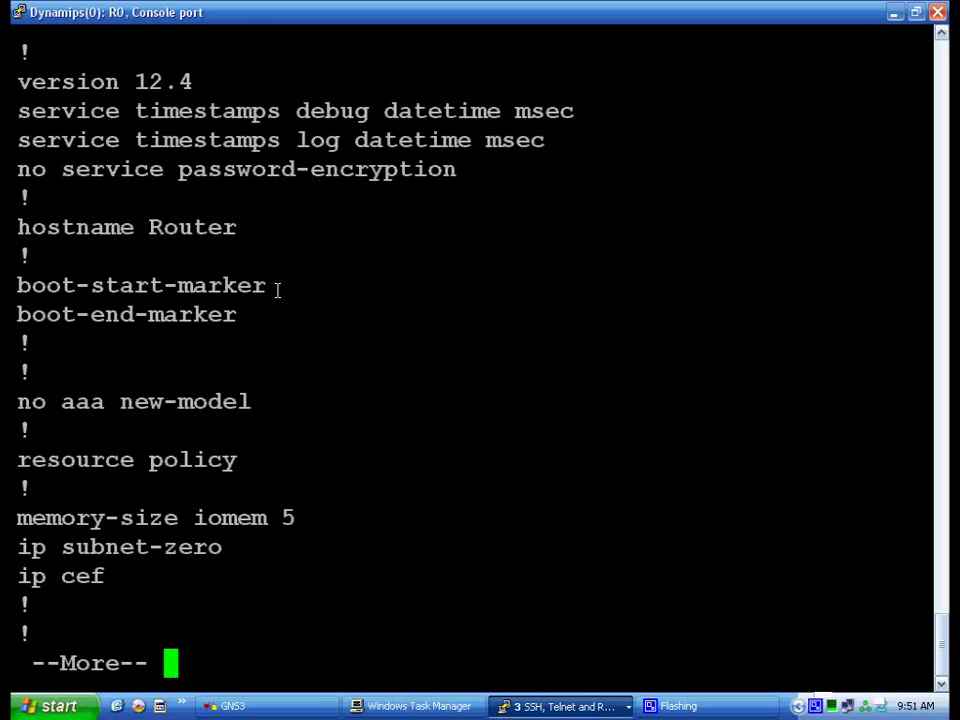
left_click_drag(64, 403, 101, 403)
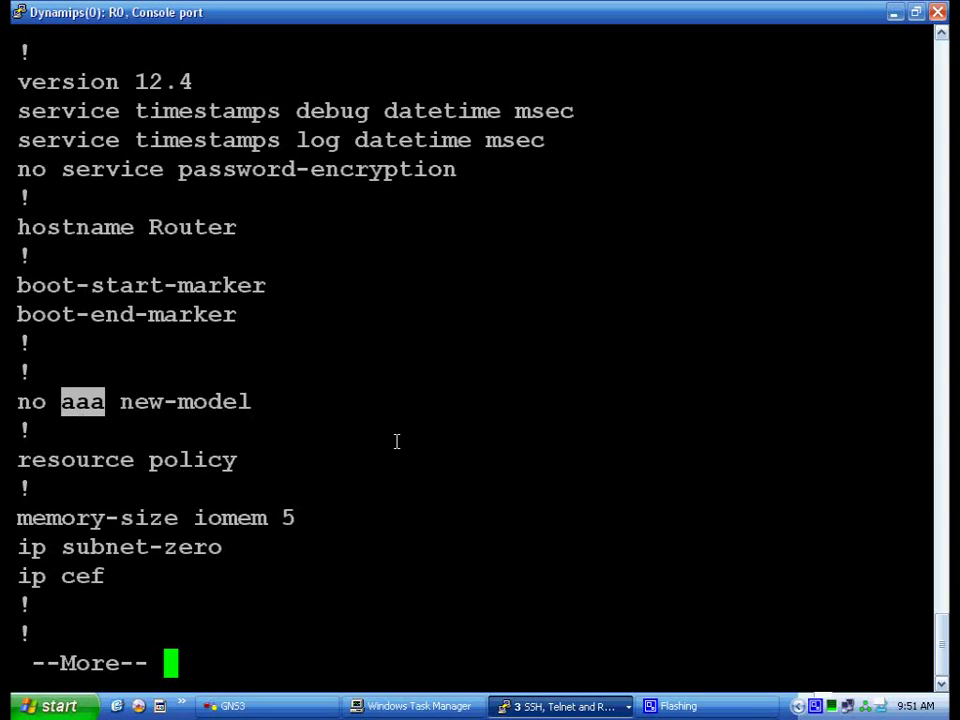
Page on to FastEthernet0/0 and 0/1, both unaddressed and shut down, through ip classless.
key("Return")
key("Return")
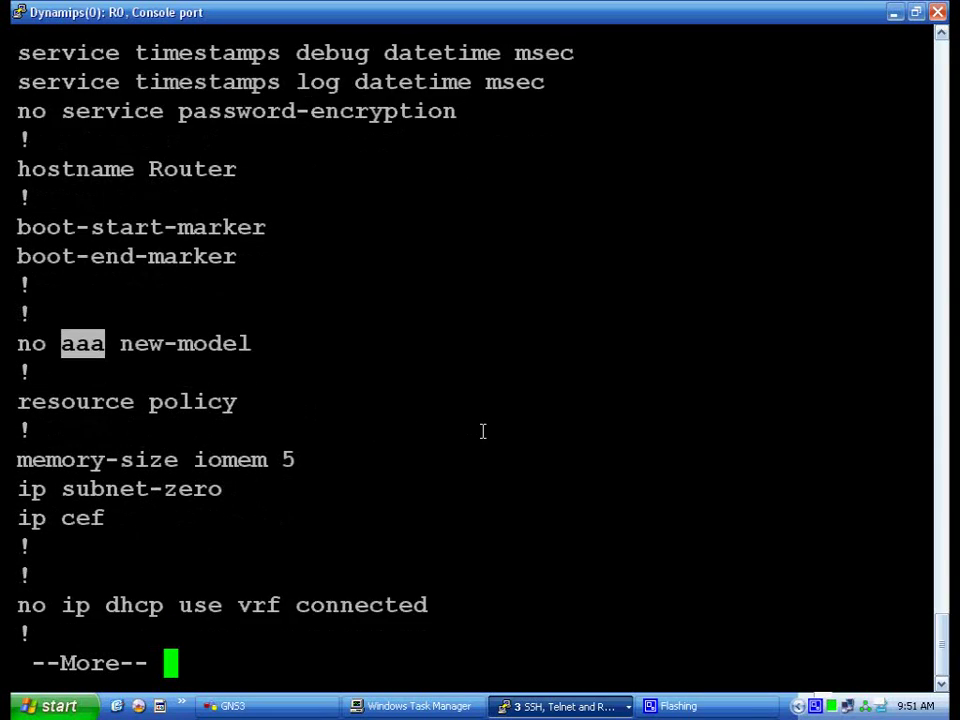
key("Return")
key("Return")
key("Return")
key("Return")
key("Return")
key("Return")
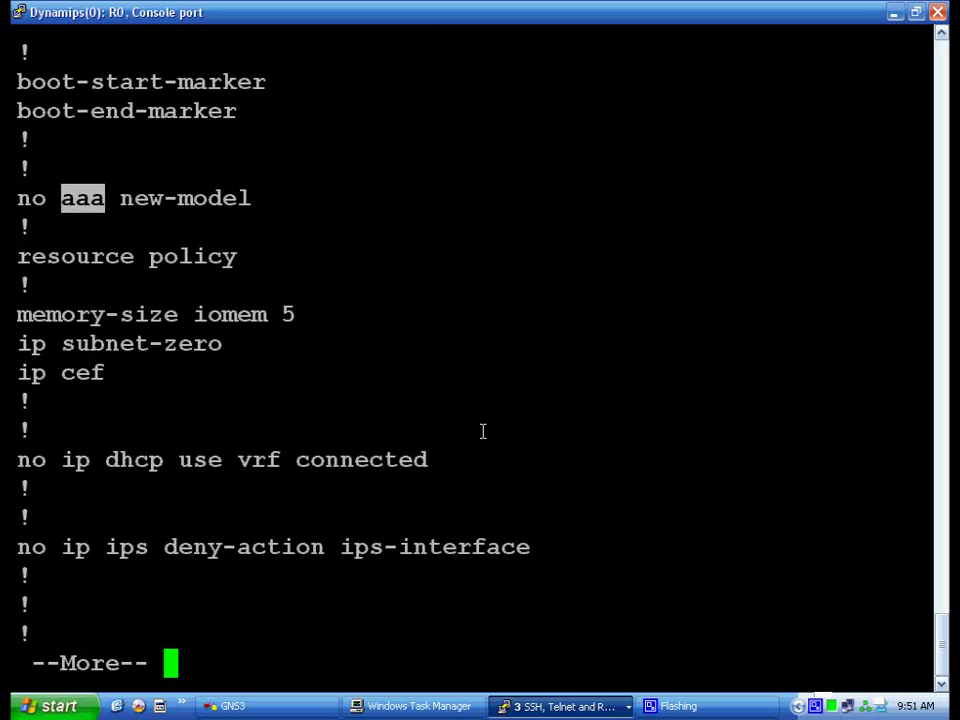
key("Return")
key("Return")
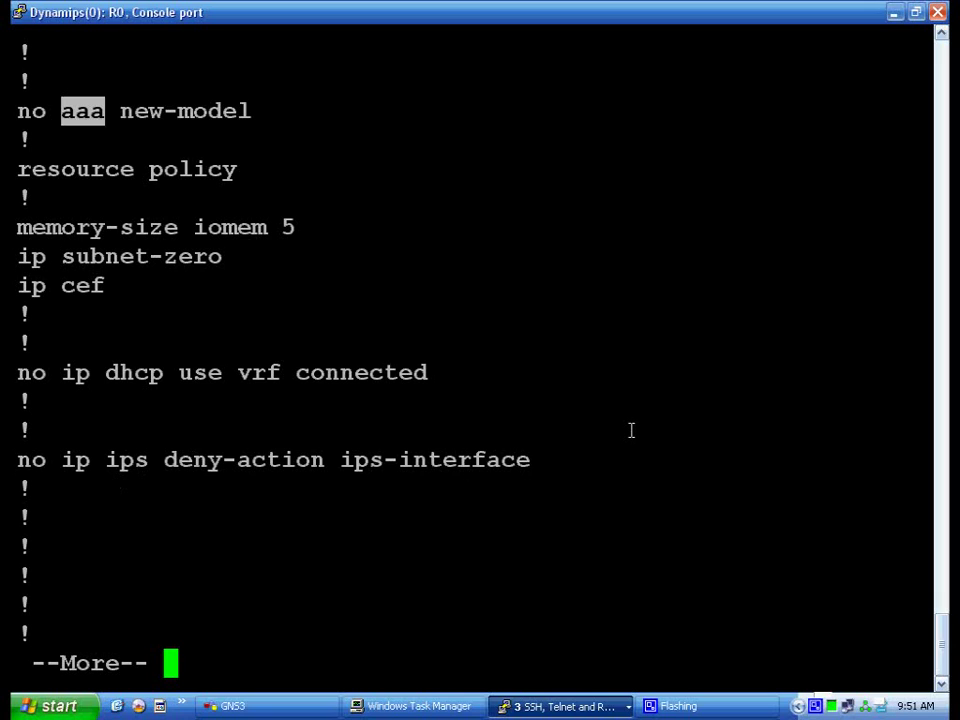
key("Return")
key("Return")
key("Return")
key("Return")
key("Return")
key("Return")
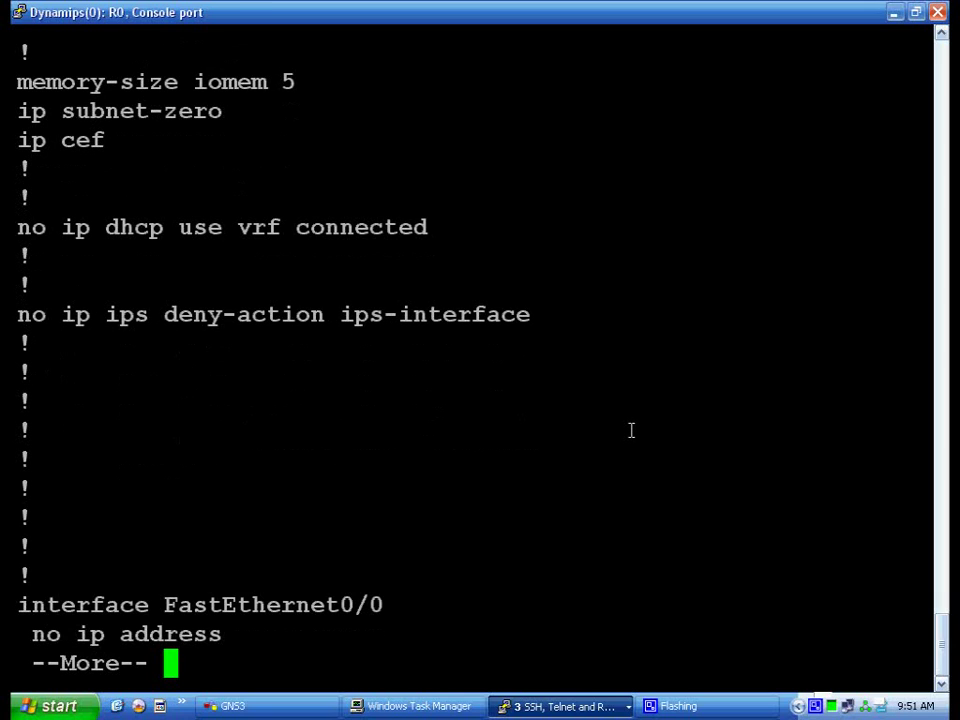
key("Return")
key("Return")
key("Return")
key("Return")
key("Return")
key("Return")
key("Return")
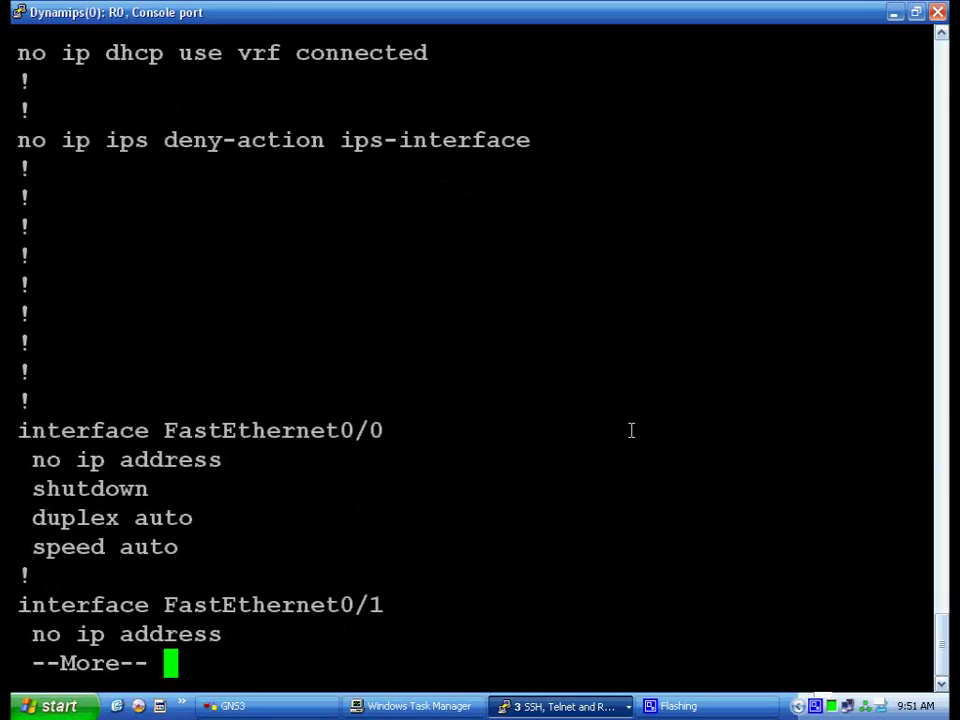
key("Return")
key("Return")
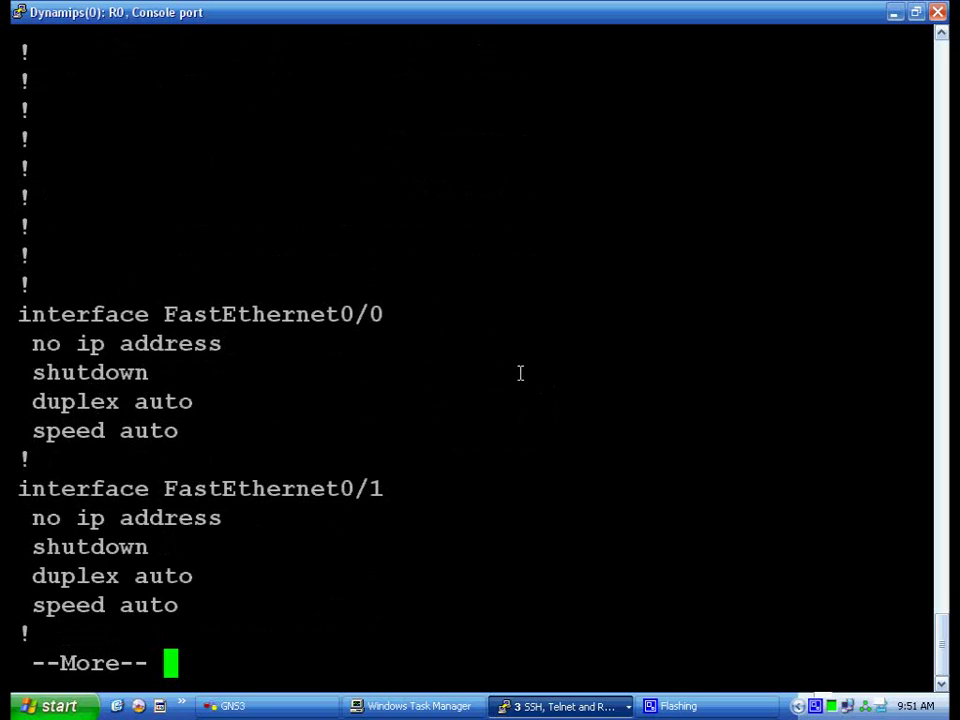
key("Return")
key("Return")
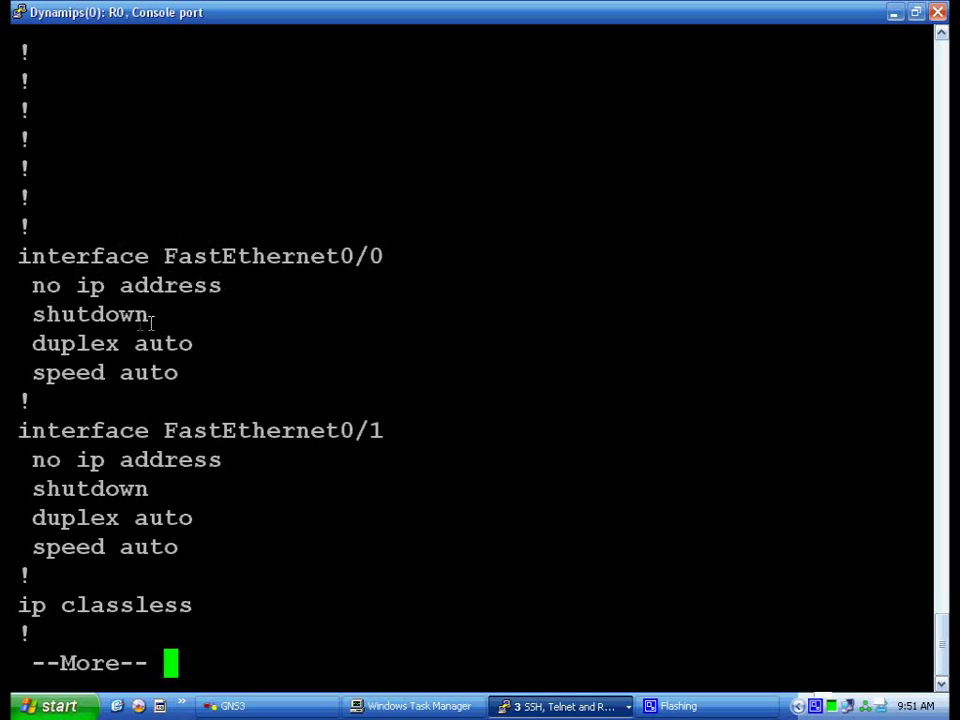
Minimise R0's console and restore it from the taskbar console list.
left_click(897, 14)
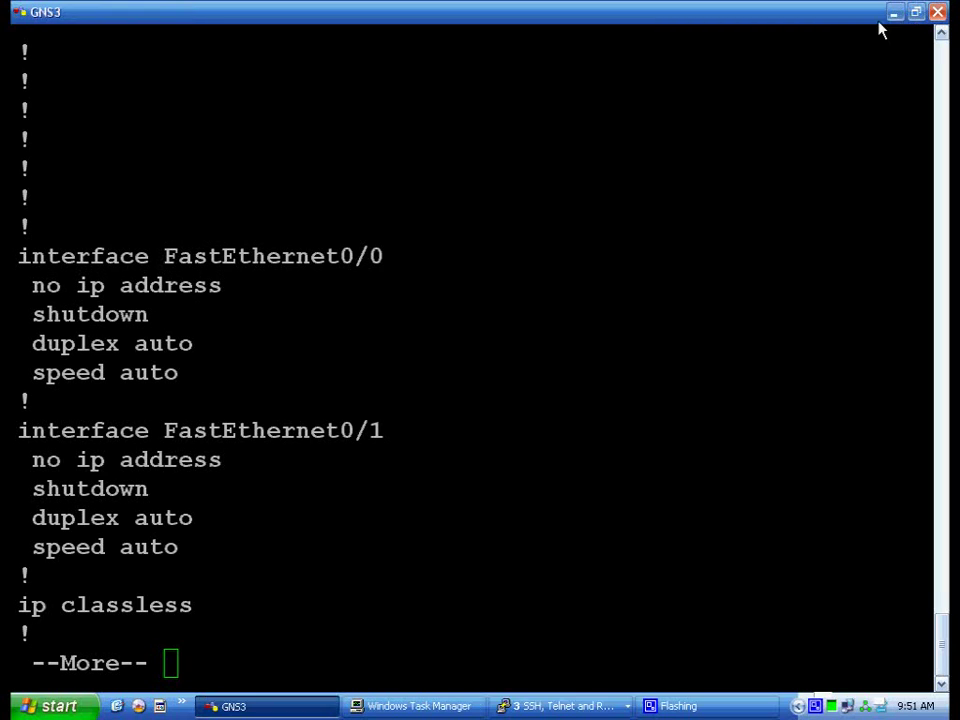
left_click(560, 710)
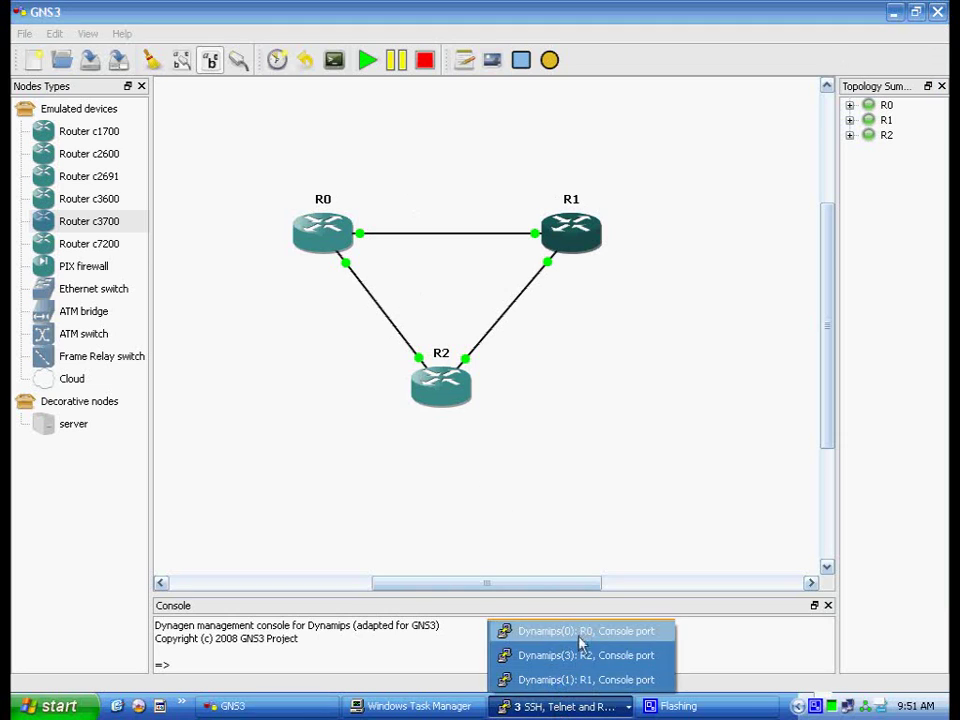
left_click(578, 632)
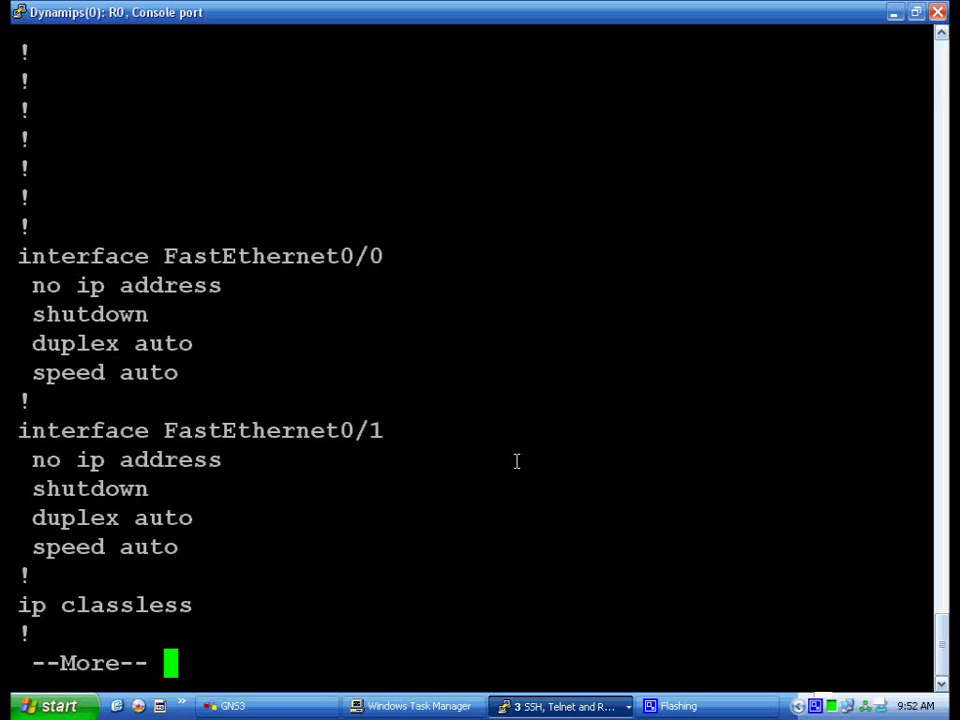
Page through the console and vty settings to the end, then return to GNS3.
key("Return")
key("Return")
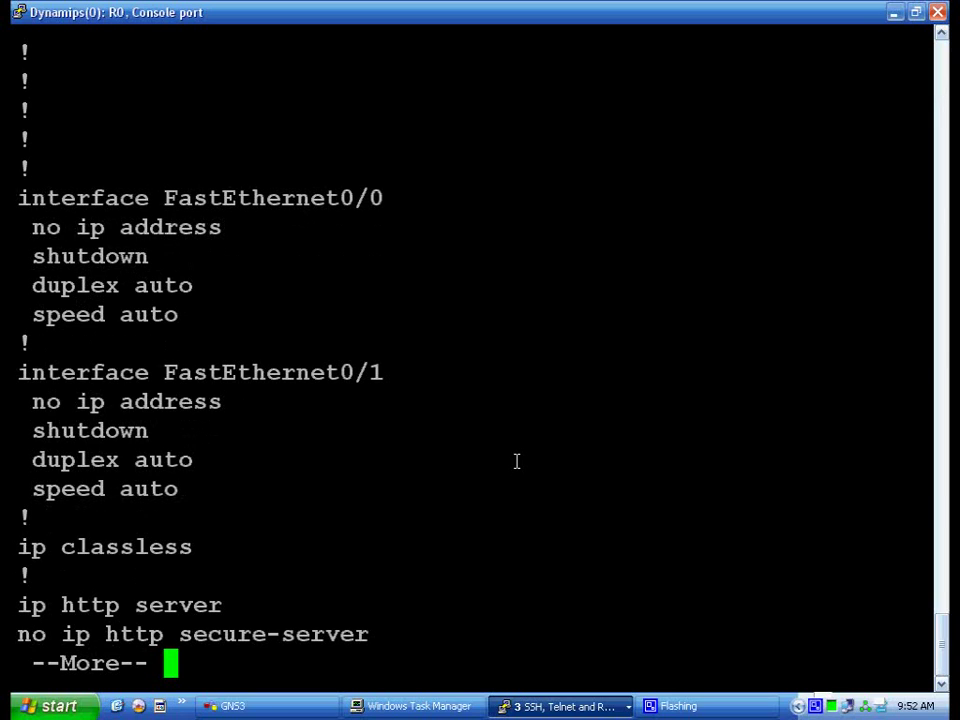
key("Return")
key("Return")
key("Return")
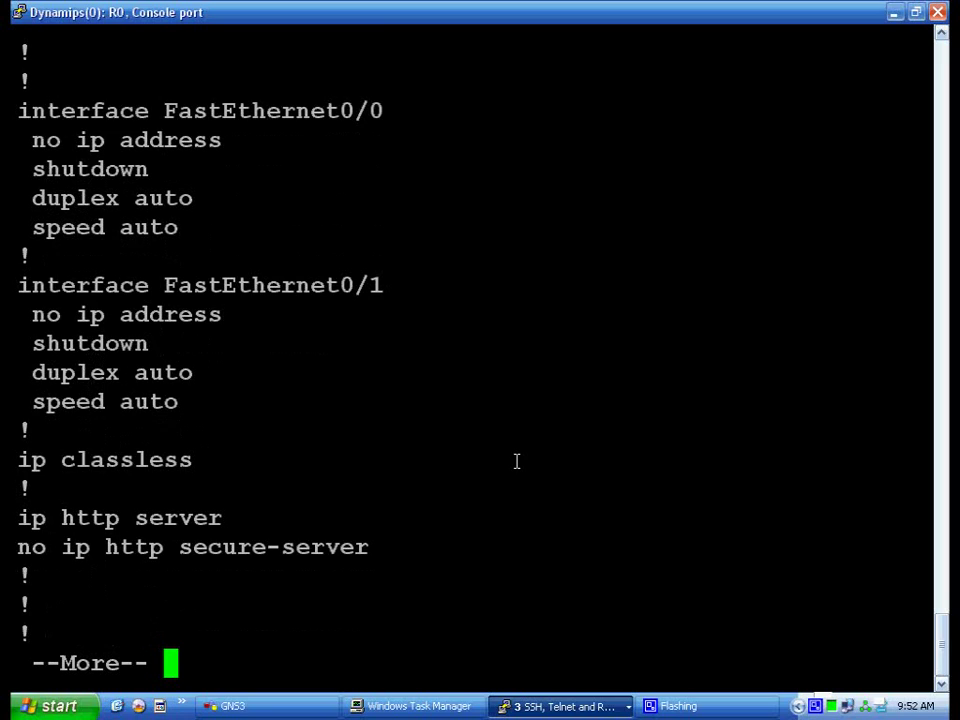
key("Return")
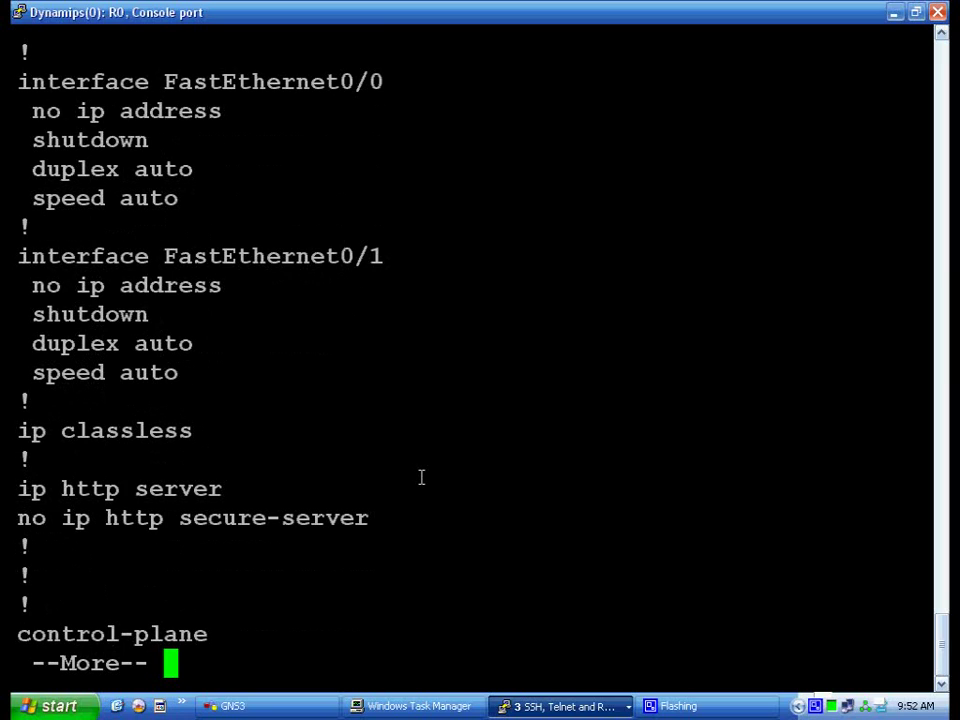
key("Return")
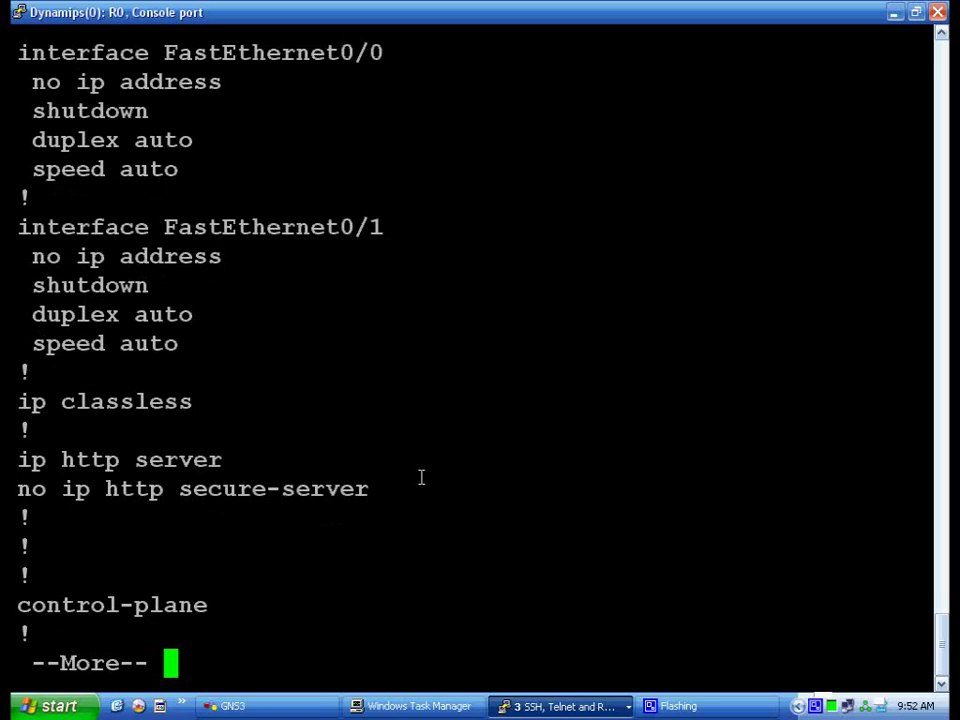
key("Return")
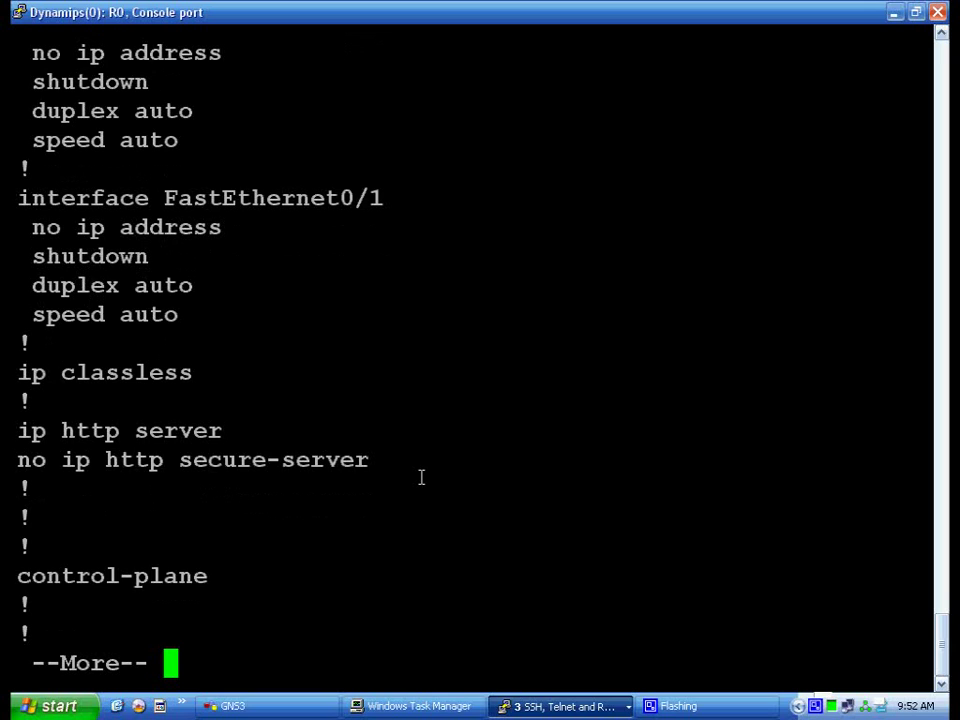
key("Return")
key("Return")
key("Return")
key("Return")
key("Return")
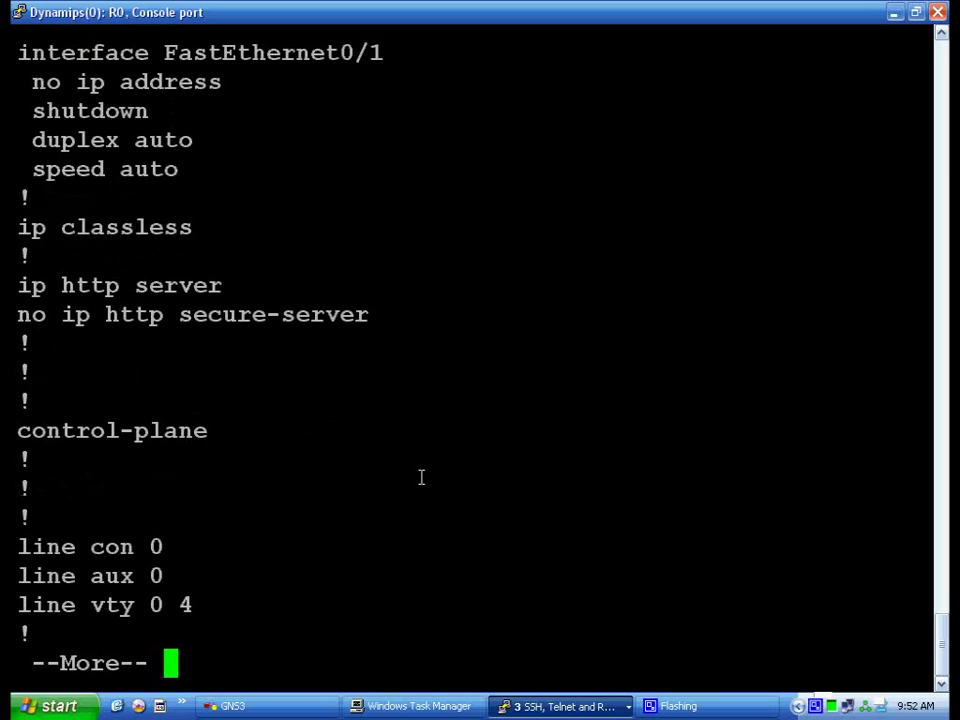
key("Return")
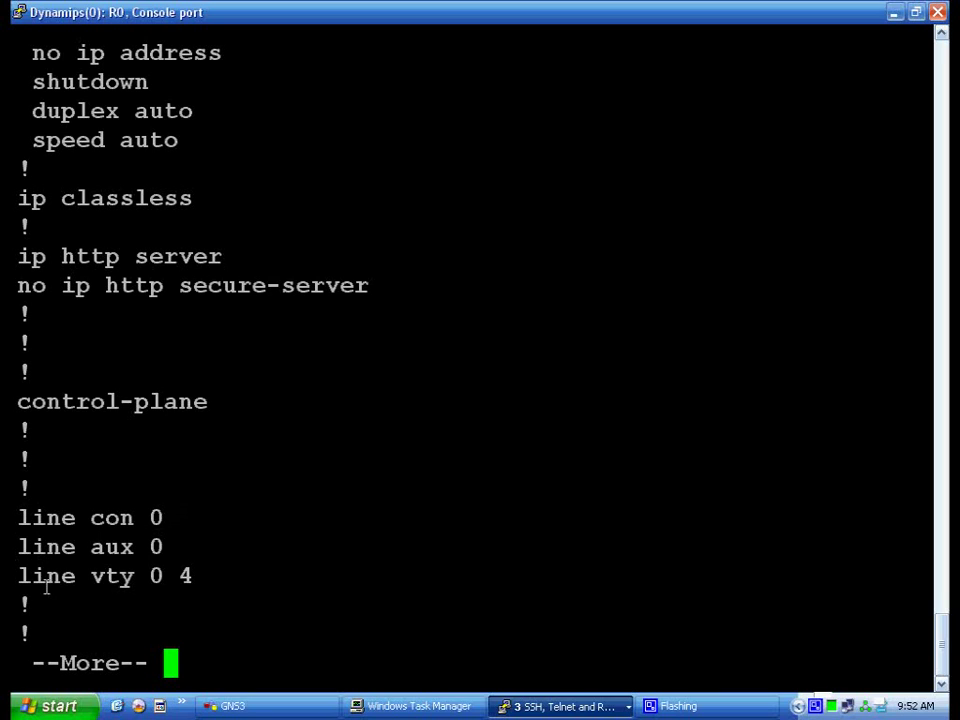
key("Return")
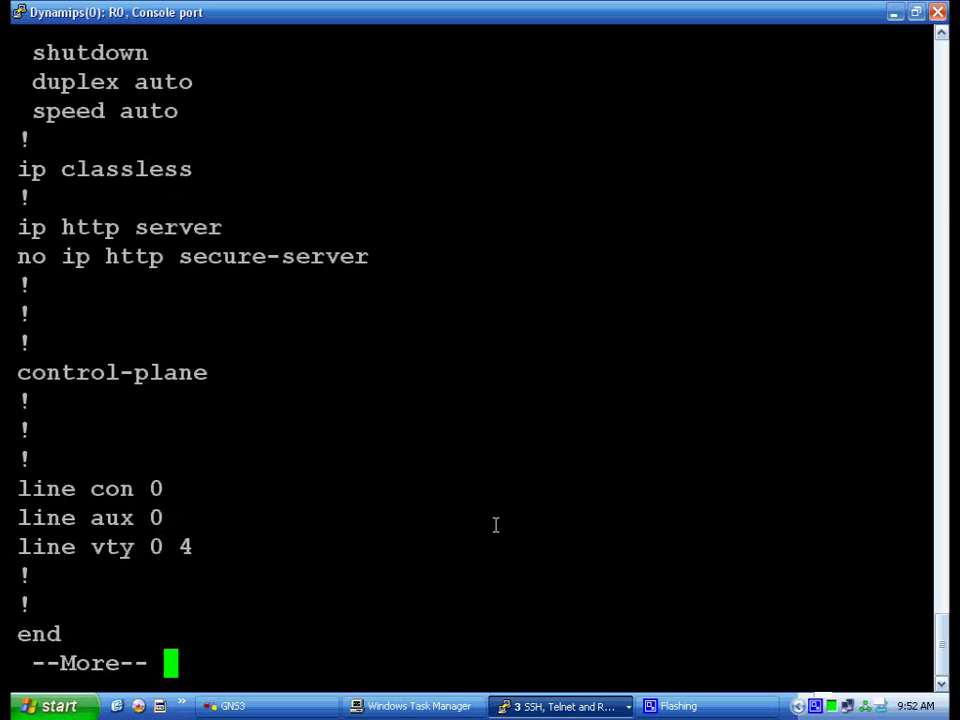
key("Return")
key("Return")
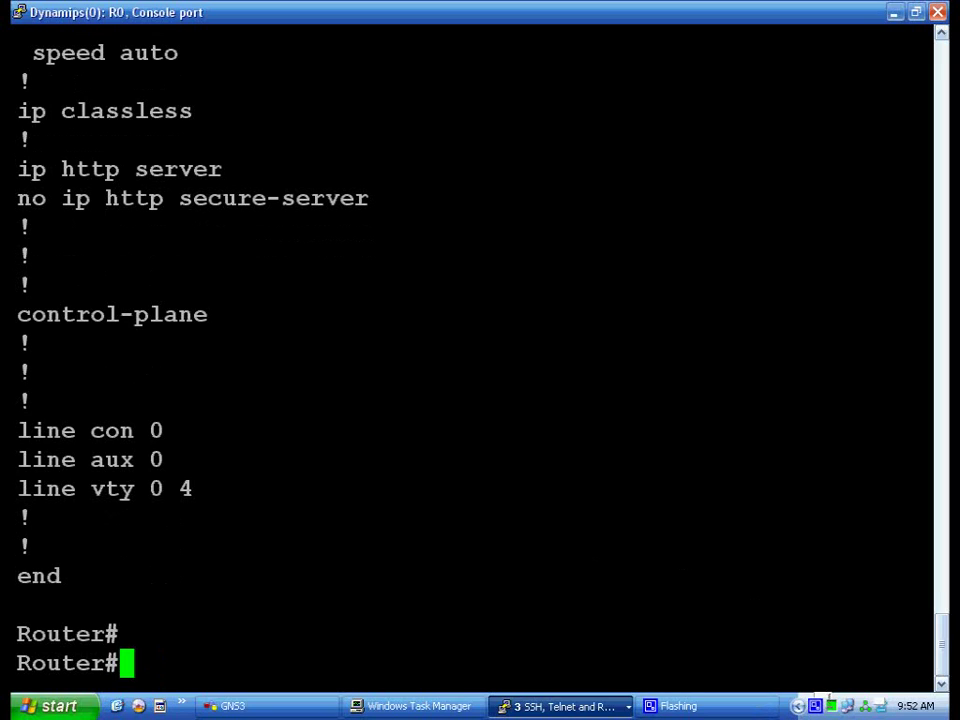
mouse_move(831, 698)
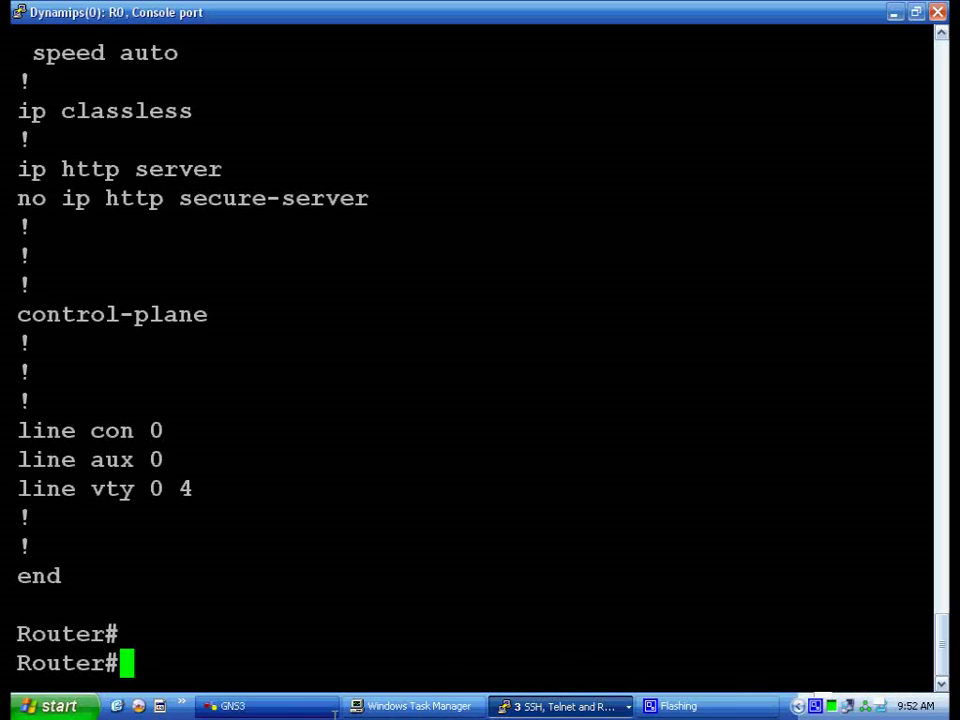
left_click(300, 705)
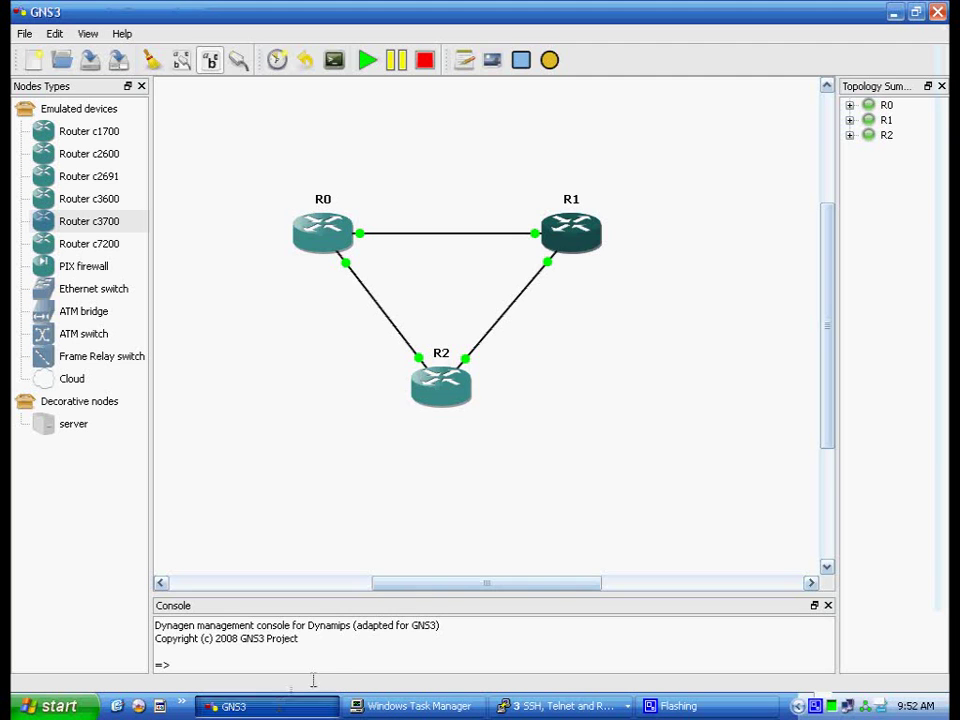
Run Idle PC on router R2 and confirm calculating a new idlepc value.
right_click(444, 388)
left_click(549, 543)
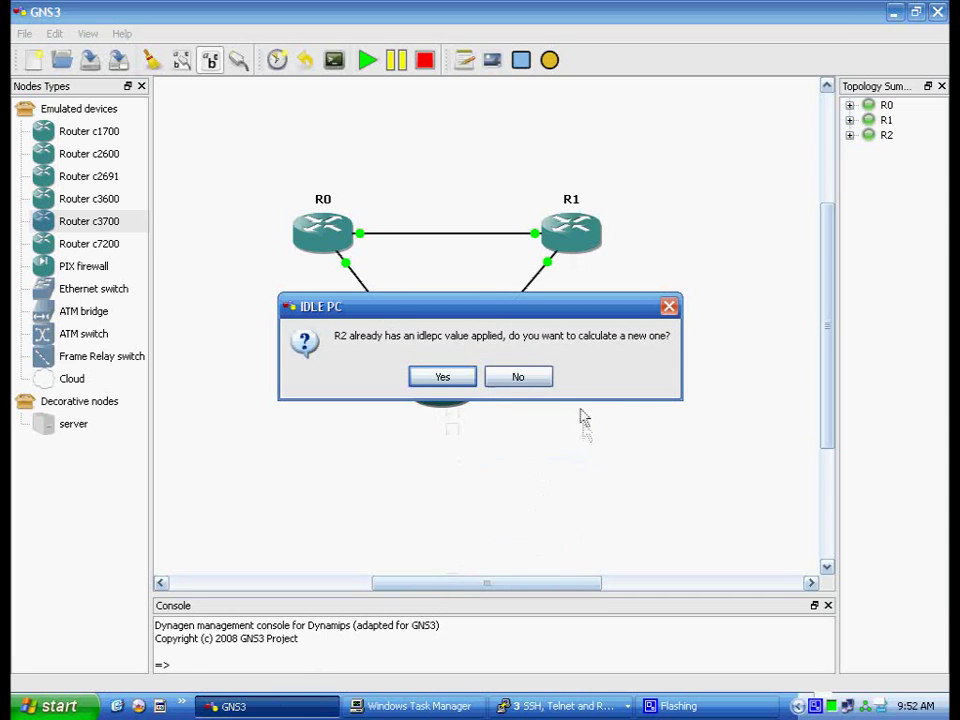
left_click(457, 377)
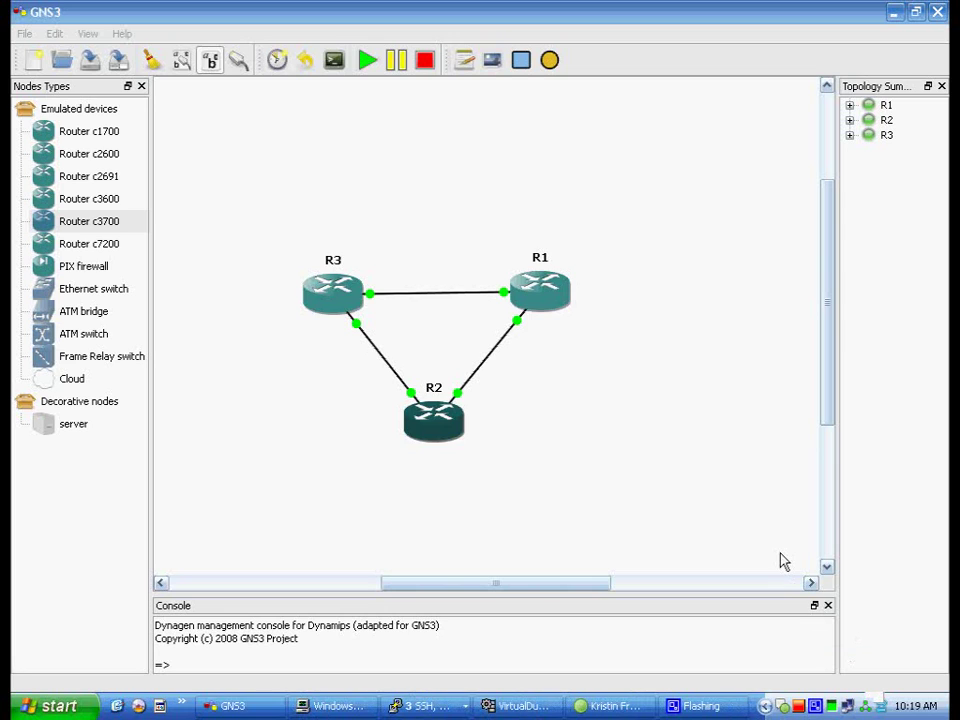
Check the BES CPU limiter throttling Dynamips by 59%, then minimise it.
mouse_move(800, 708)
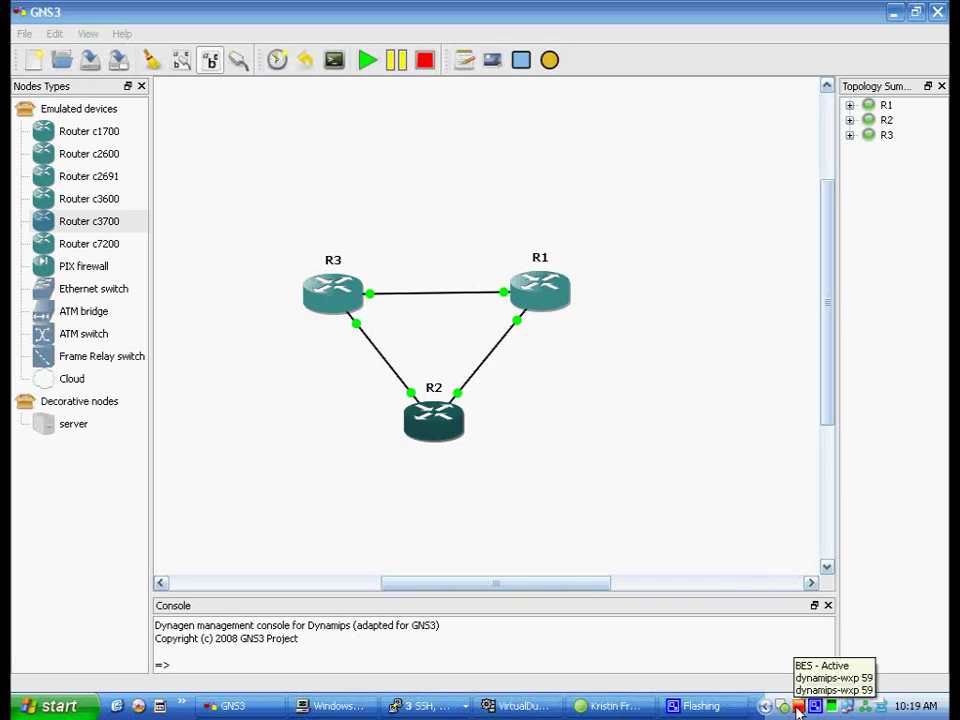
left_click(798, 708)
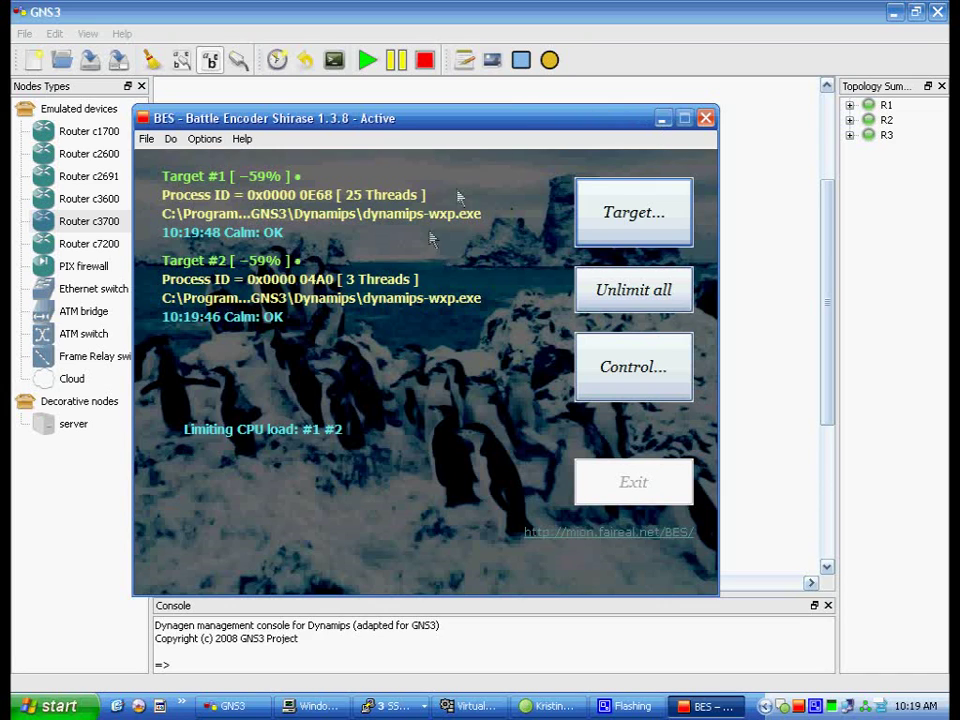
left_click(662, 121)
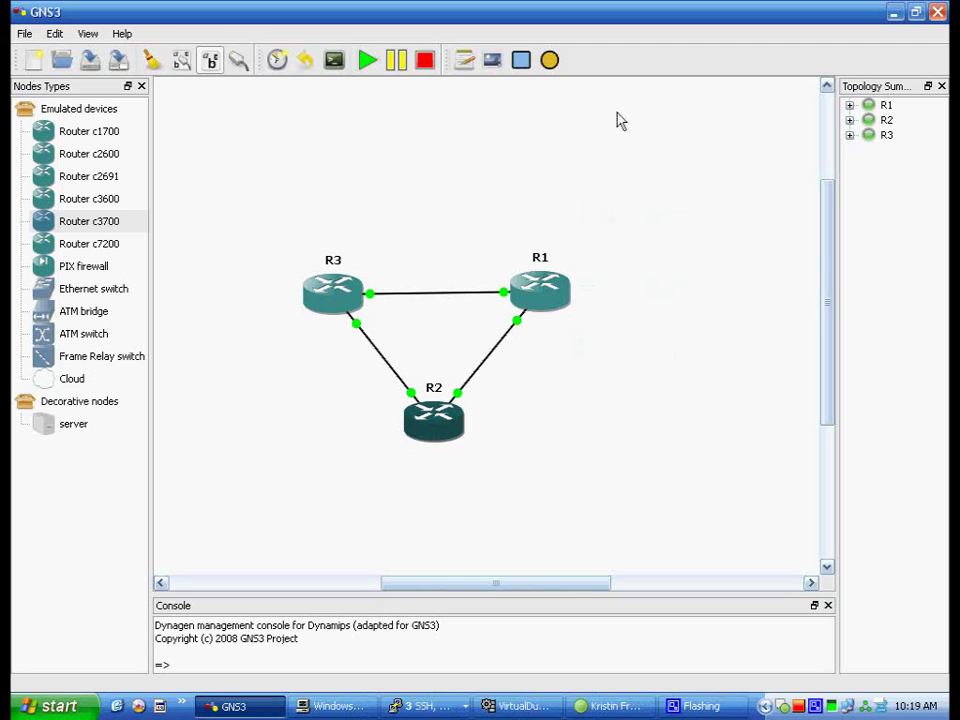
Bring R3's console to the front and enter privileged mode with en.
left_click(426, 706)
left_click(437, 638)
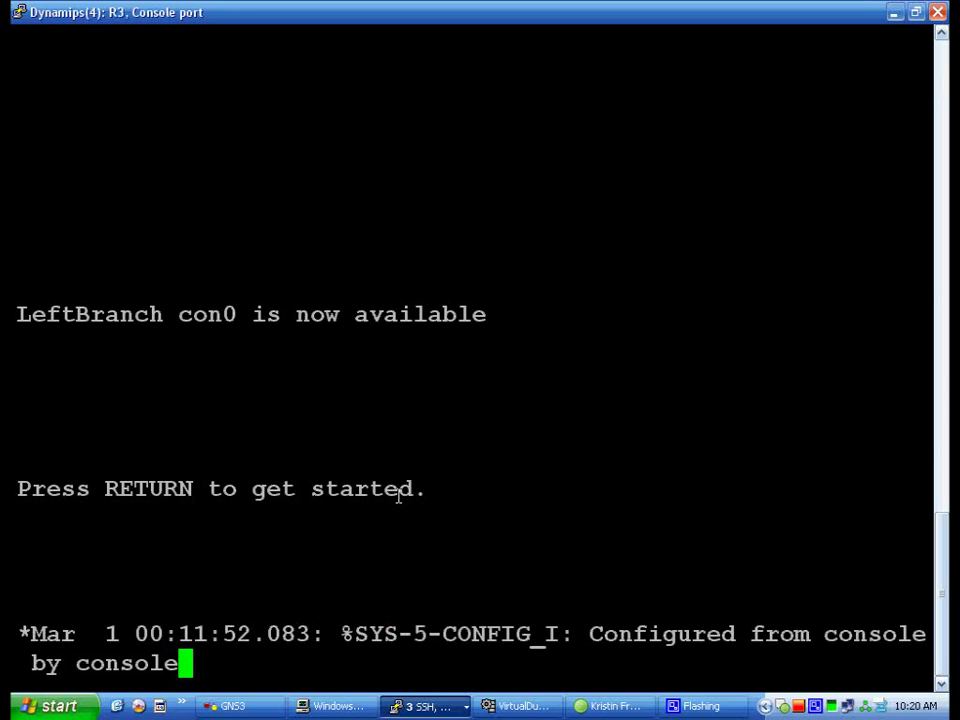
key("Return")
key("Return")
key("Return")
key("Return")
key("Return")
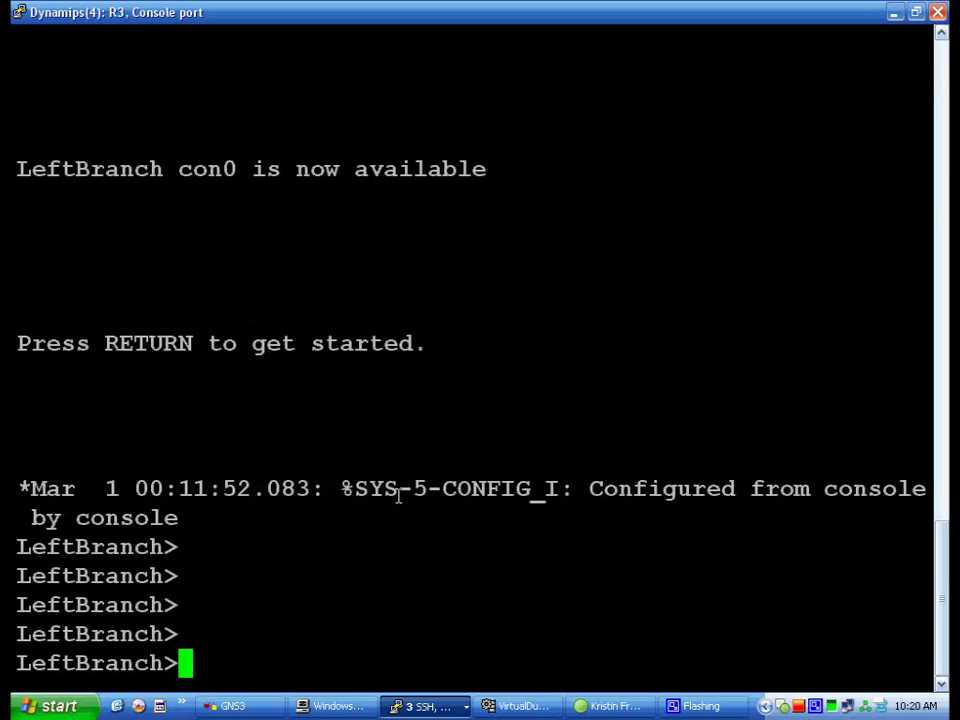
type("en")
key("Return")
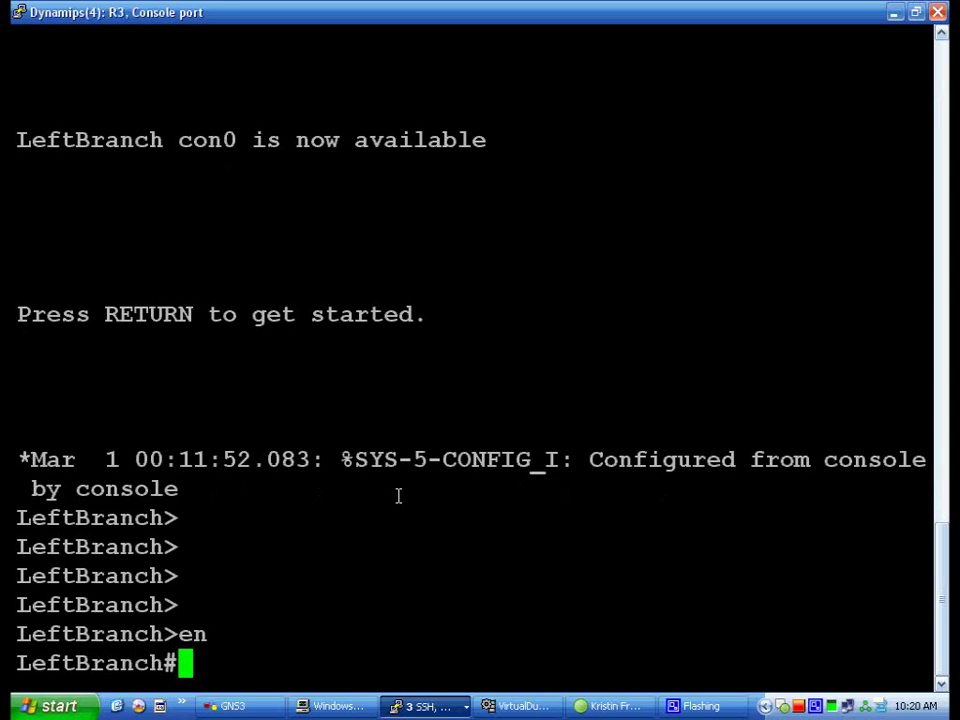
Run sh start, which reports that no startup-config is present.
type("sh ro")
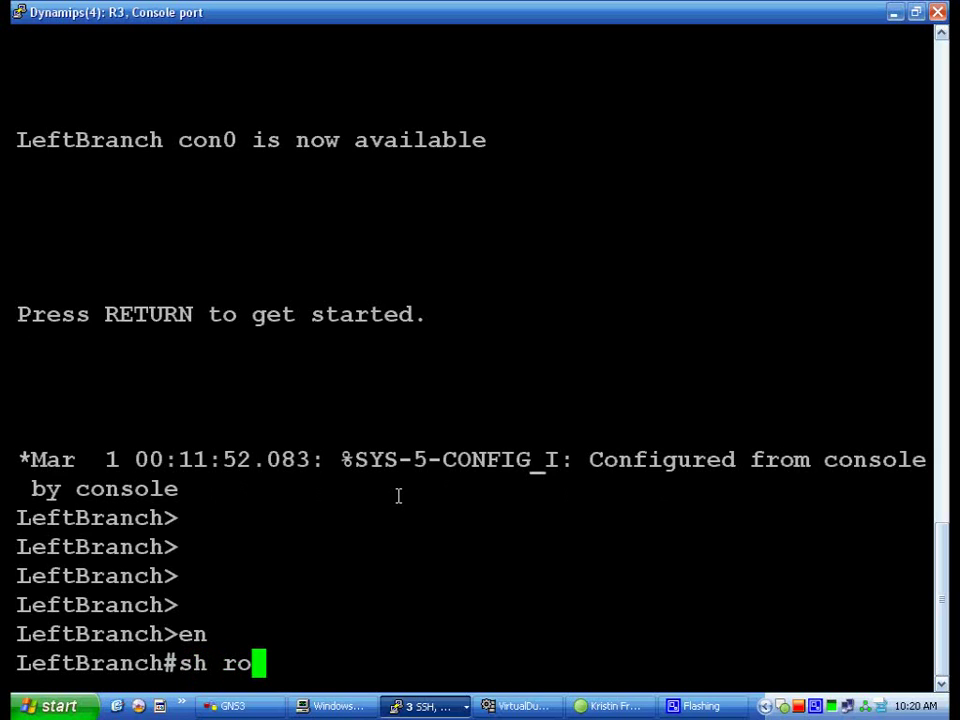
key("BackSpace")
type("un")
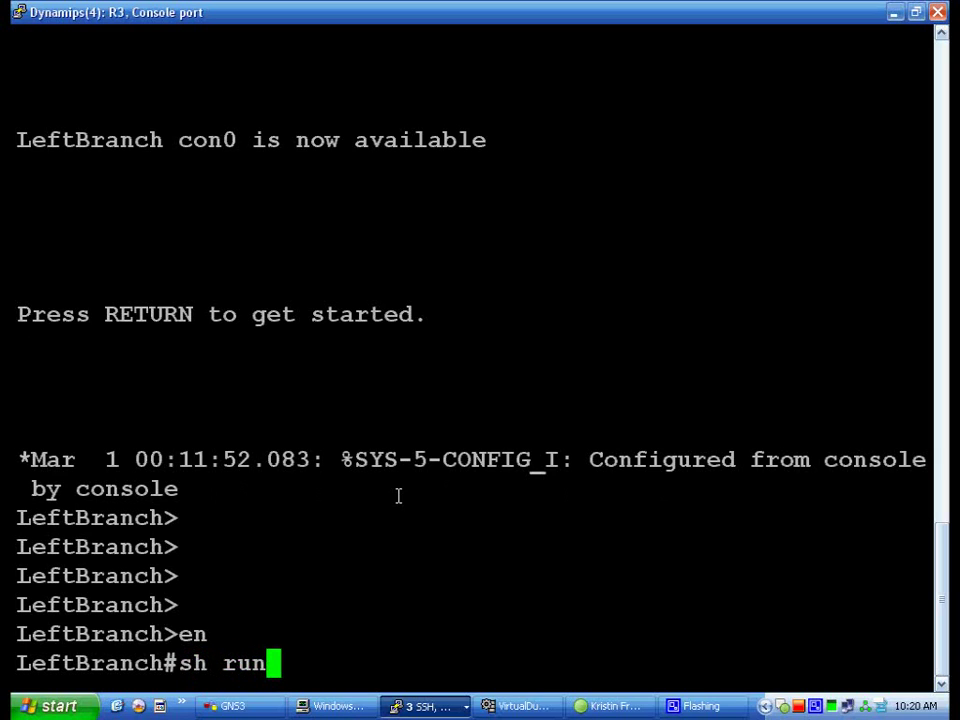
key("BackSpace")
key("BackSpace")
key("BackSpace")
key("BackSpace")
key("BackSpace")
key("BackSpace")
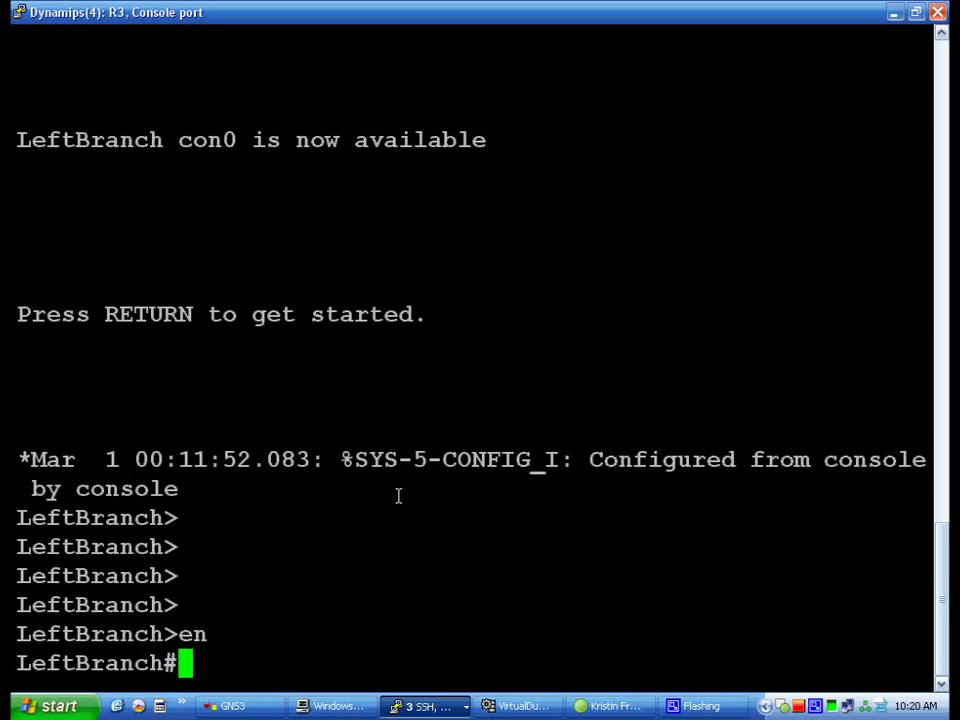
type("sh st")
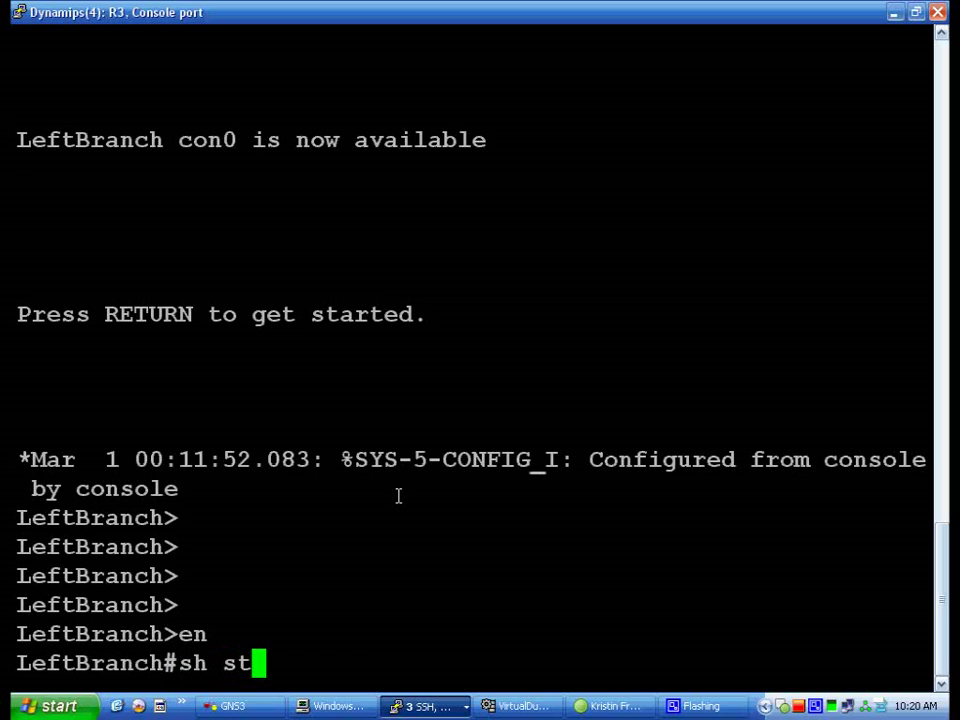
type("art")
key("Return")
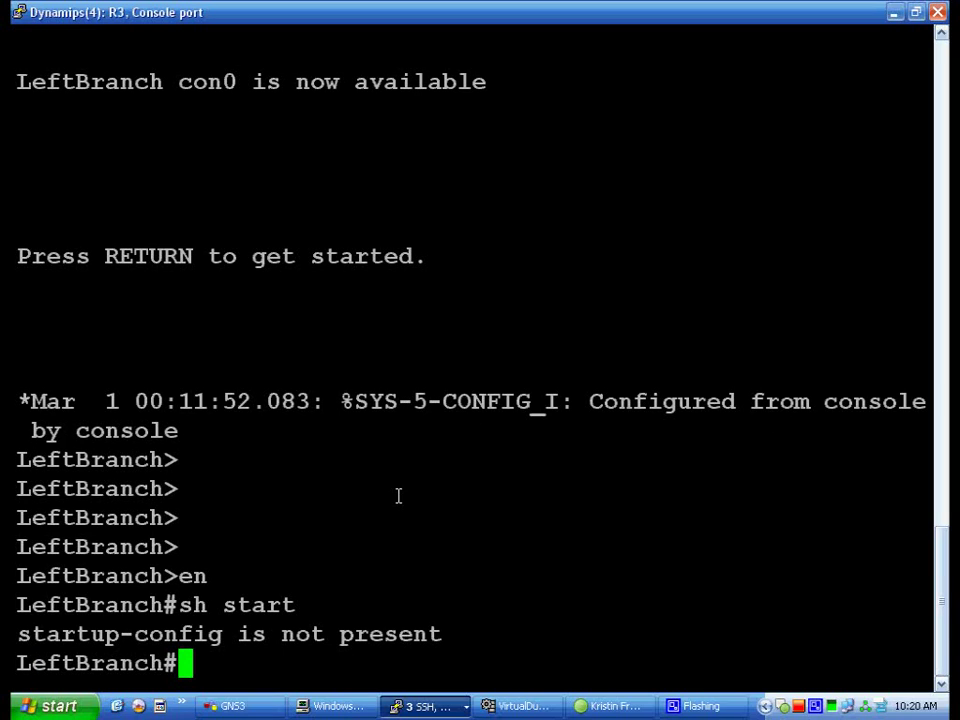
Save R3's configuration with write mem, confirmed by [OK].
type("wrei")
key("BackSpace")
key("BackSpace")
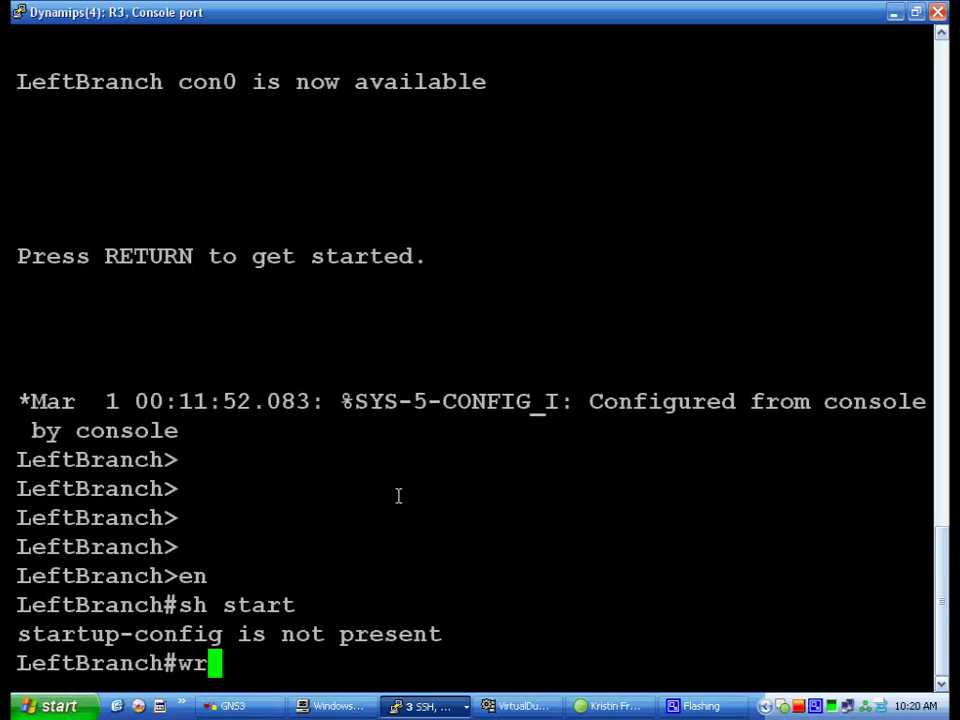
type("ite mem")
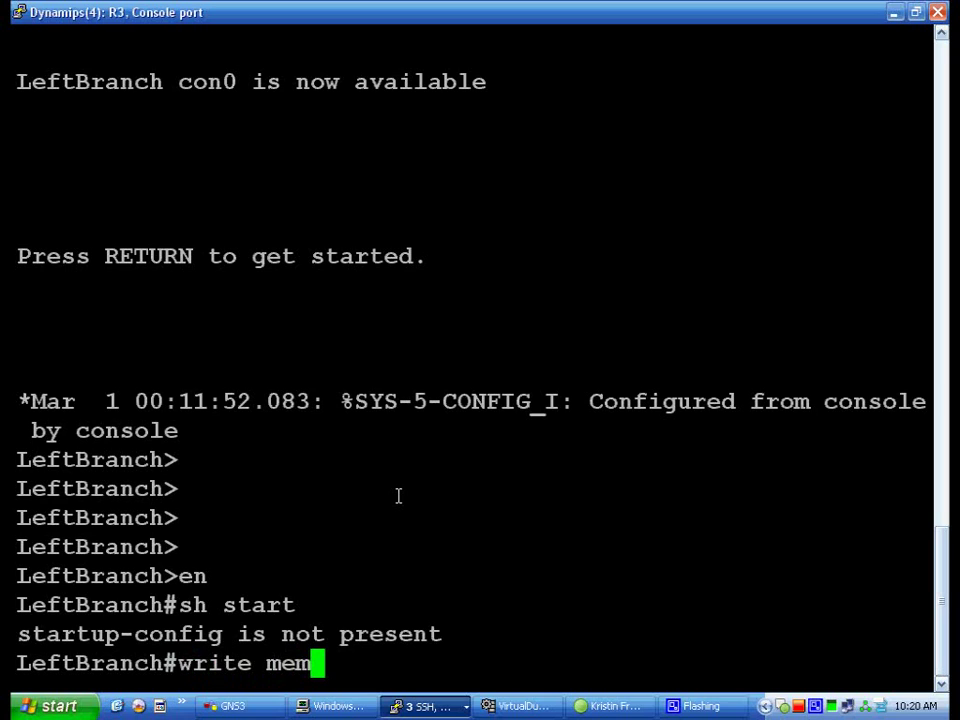
key("Return")
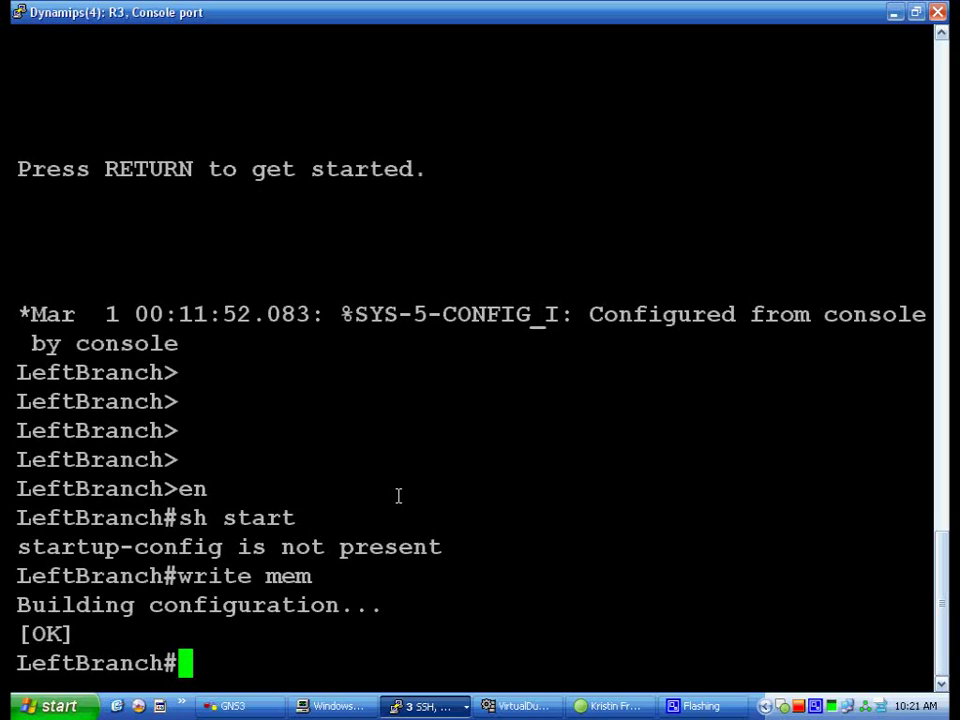
Type copy run start, then erase it to leave a clean prompt.
type("copy run ")
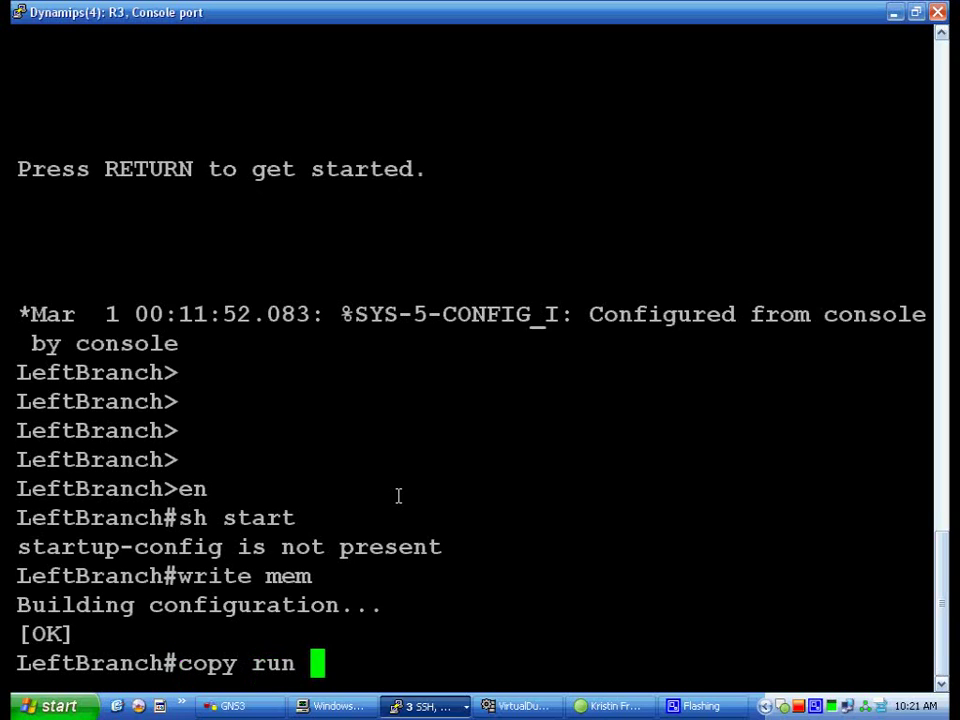
type("start")
key("BackSpace")
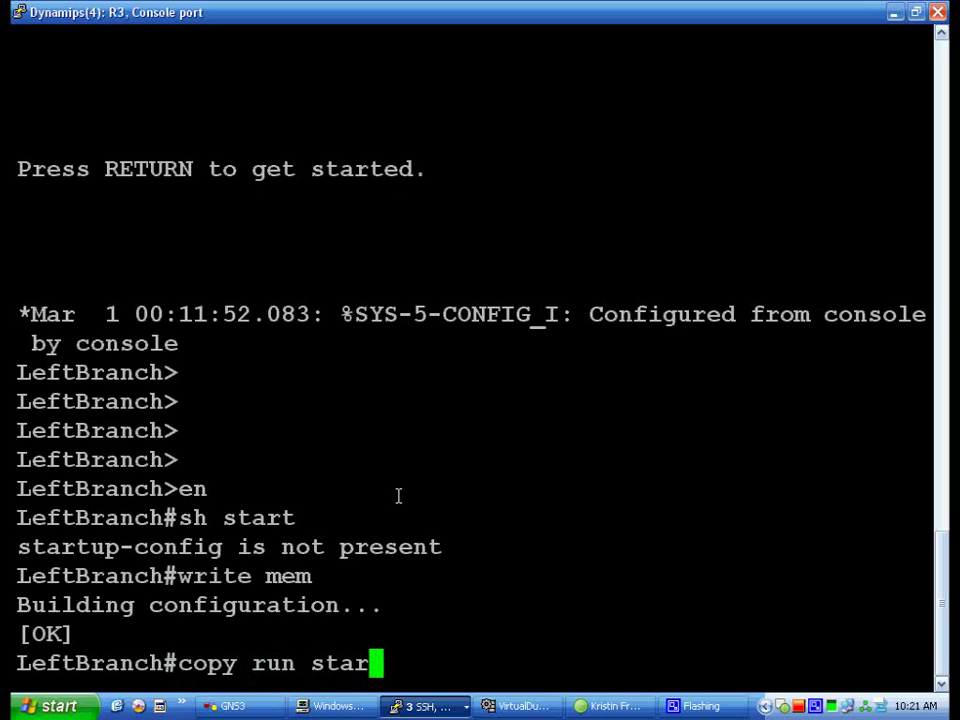
key("BackSpace")
key("BackSpace")
key("BackSpace")
key("BackSpace")
key("BackSpace")
key("BackSpace")
key("BackSpace")
key("BackSpace")
key("BackSpace")
key("BackSpace")
key("BackSpace")
key("BackSpace")
key("BackSpace")
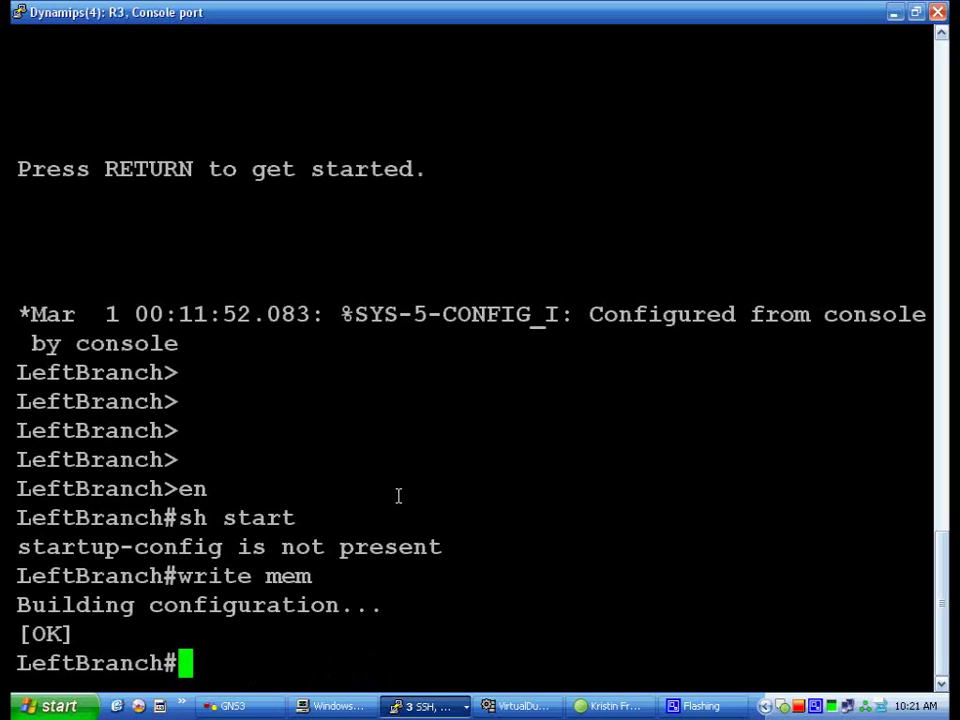
Enter global configuration mode with configure terminal.
type("conf")
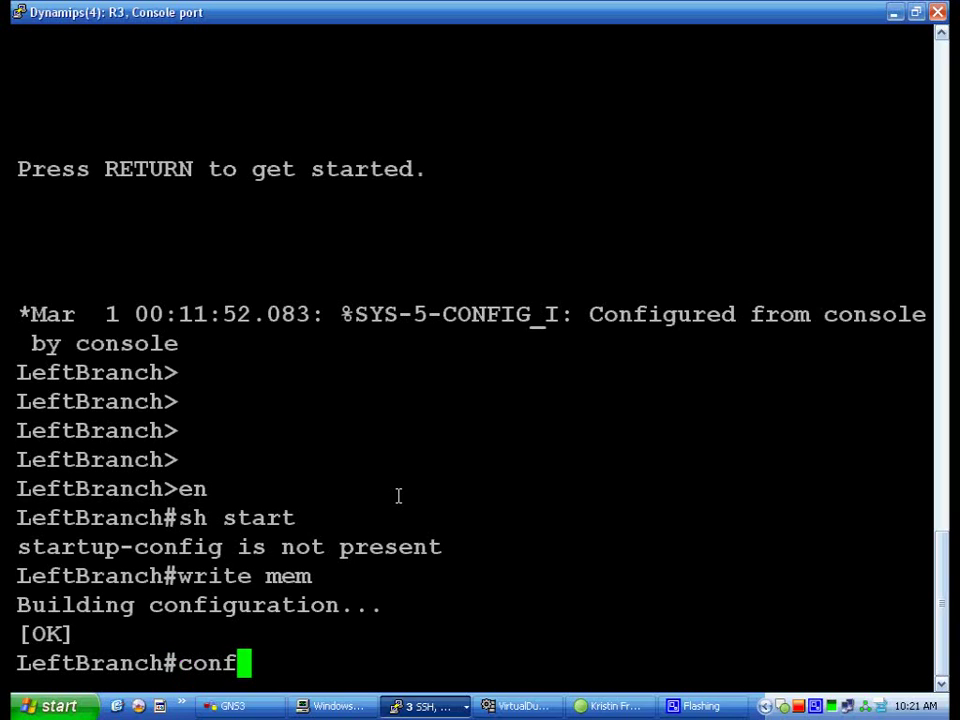
type("igure")
key("BackSpace")
key("BackSpace")
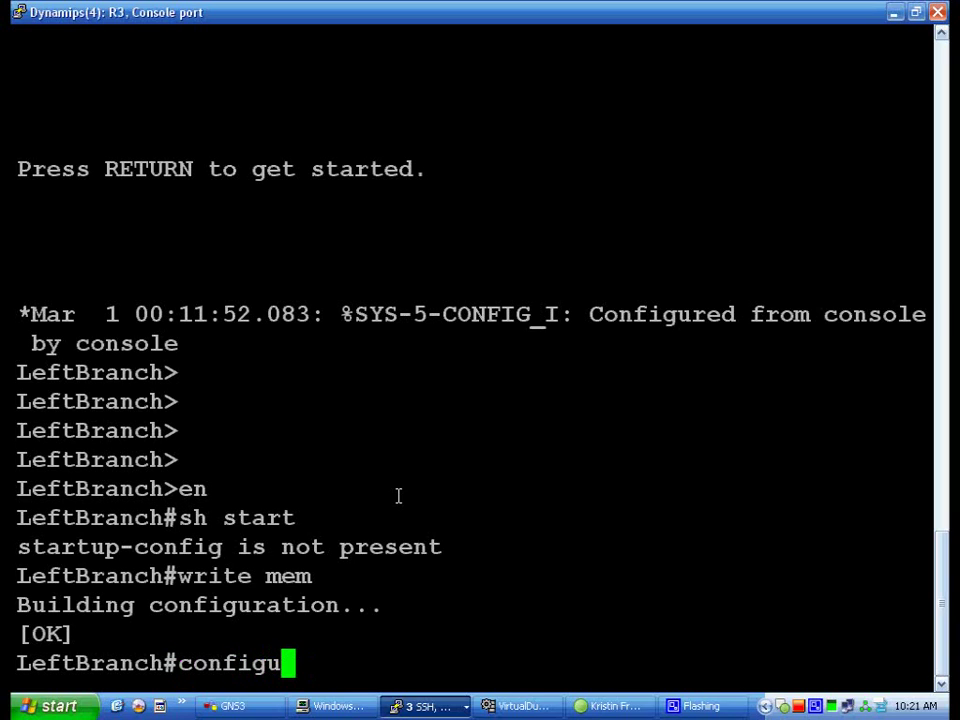
type("re term")
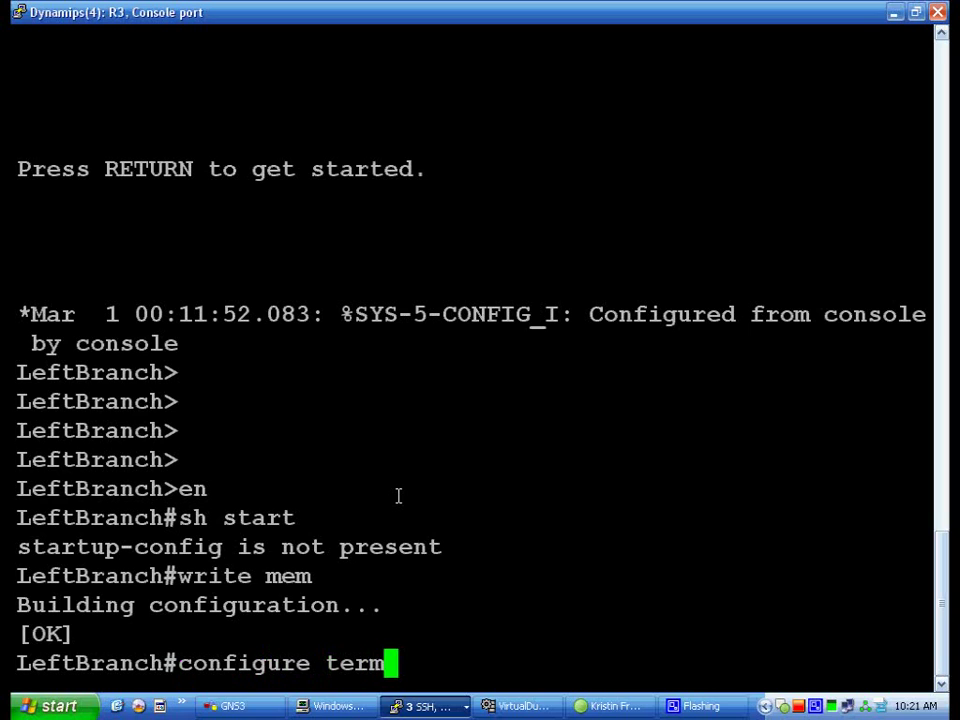
type("inal")
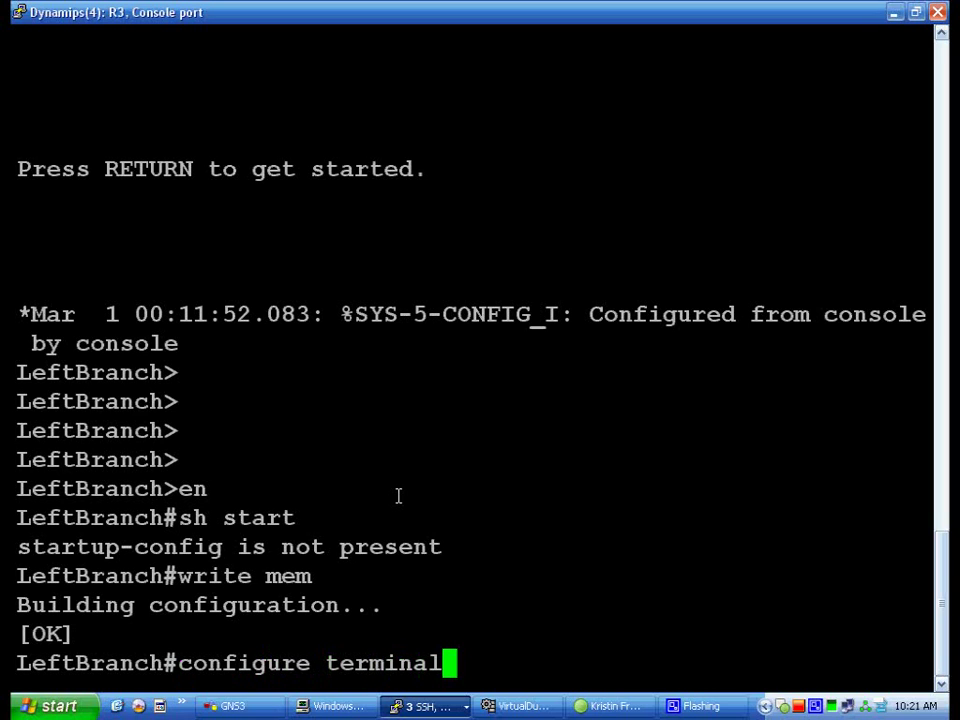
key("Return")
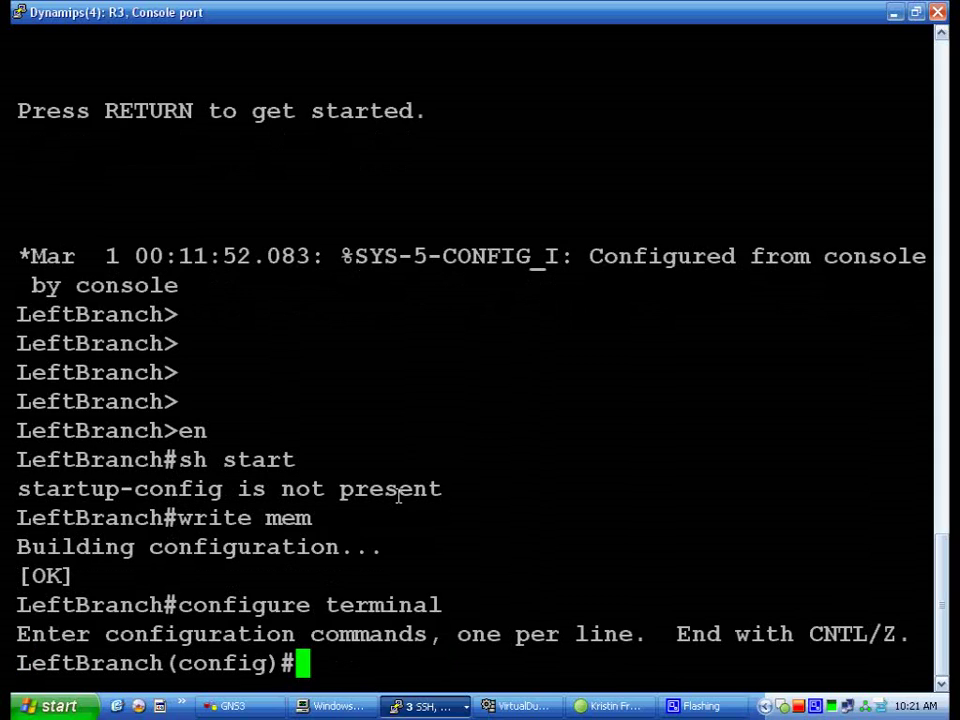
type("conf t")
key("BackSpace")
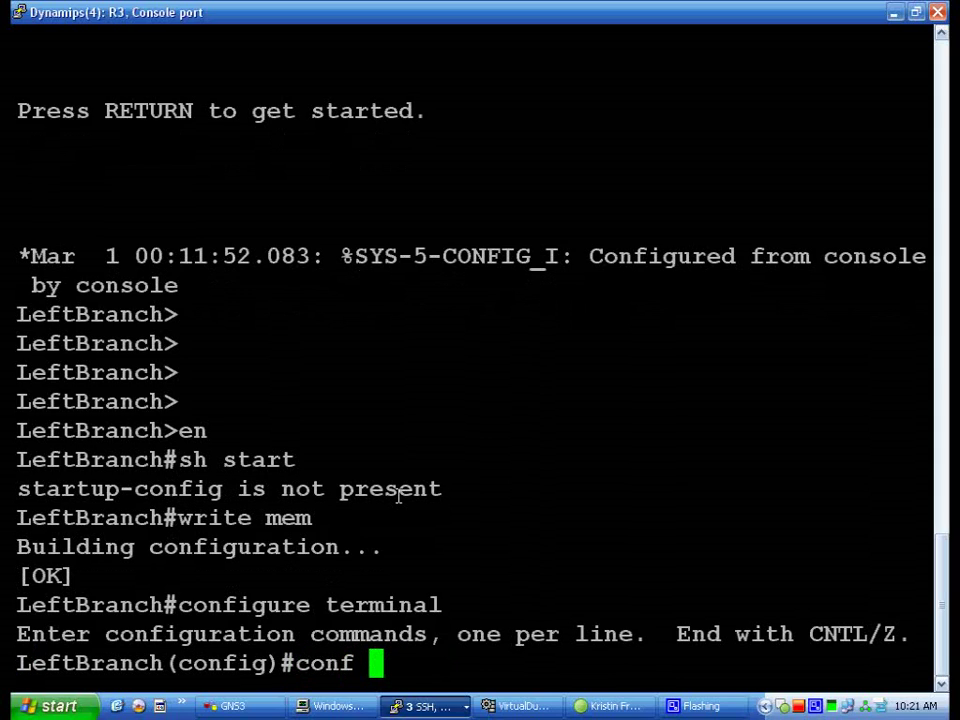
key("BackSpace")
key("BackSpace")
key("BackSpace")
key("BackSpace")
key("BackSpace")
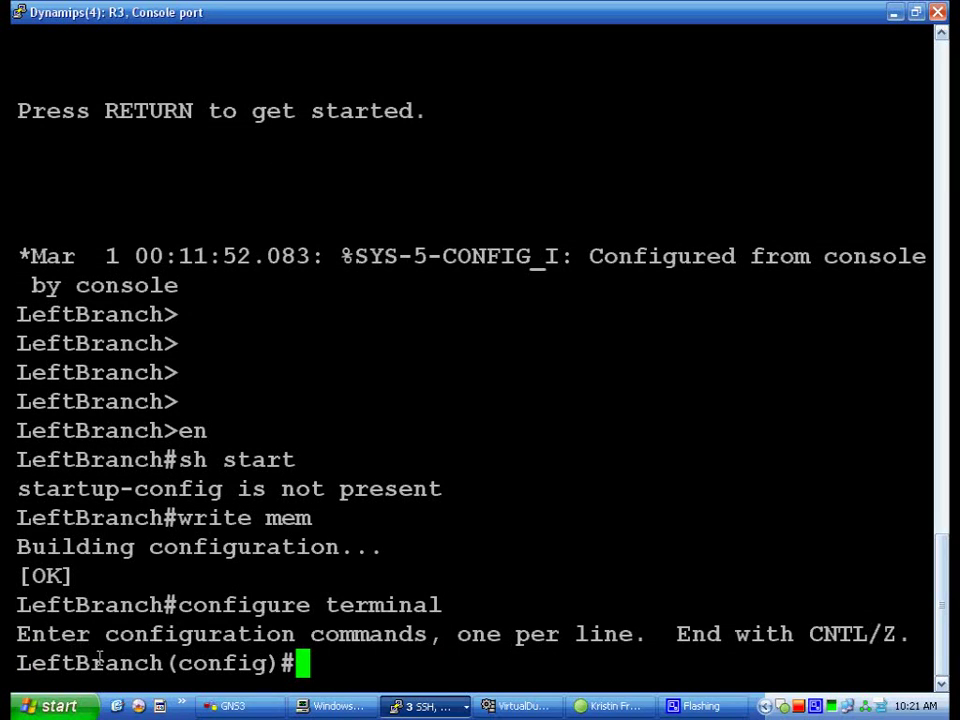
Set R3's hostname to LeftBranch.
type("host")
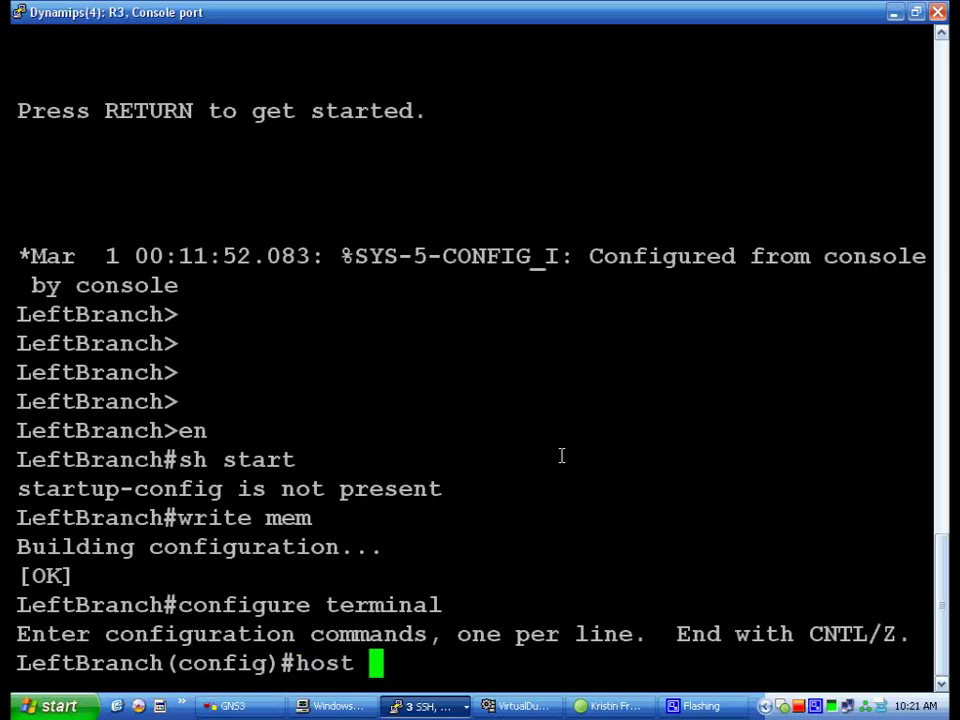
key("BackSpace")
type("name ")
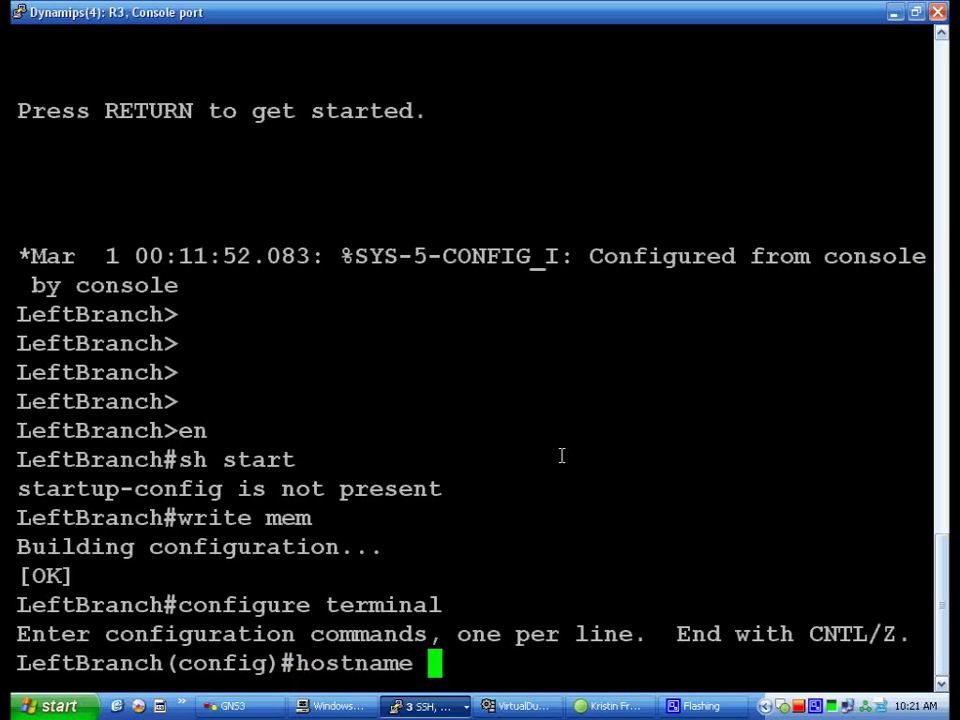
type("LeftBranch")
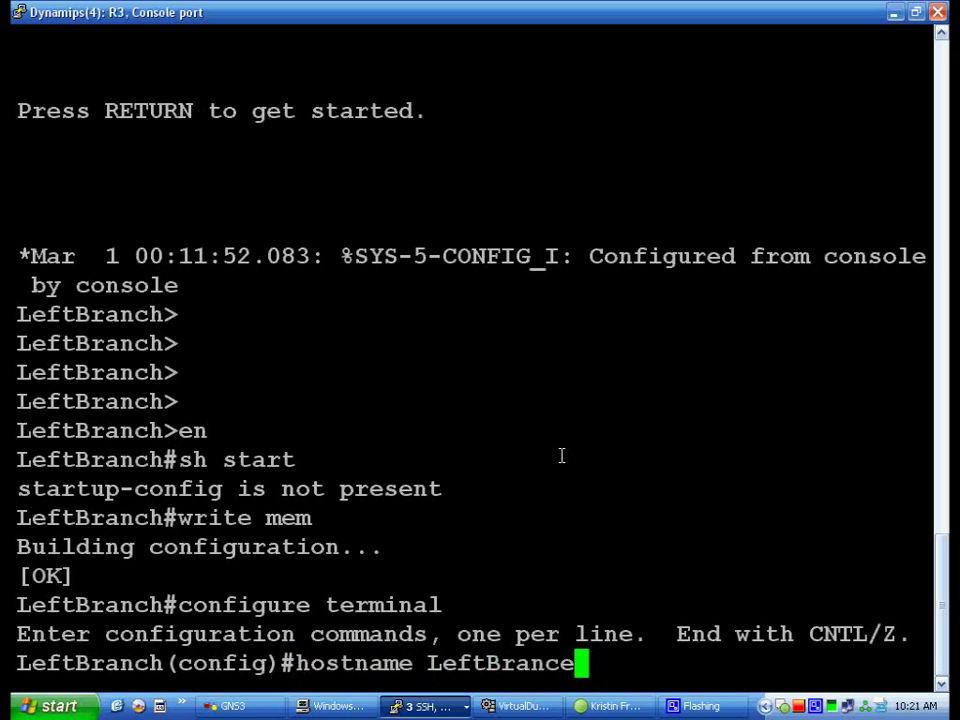
key("Return")
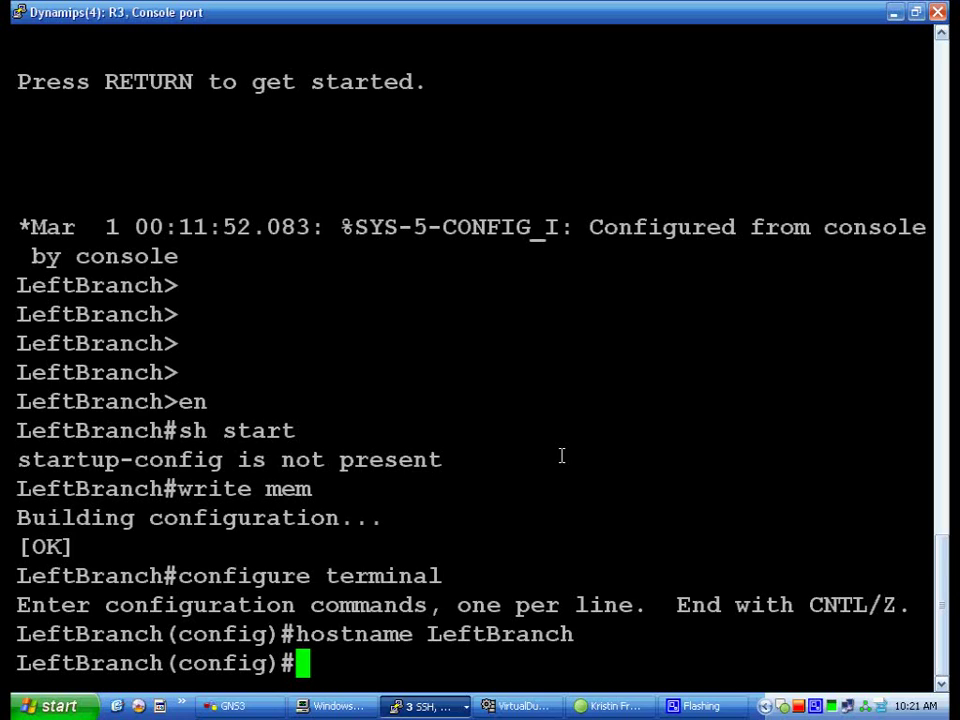
Enter interface configuration for FastEthernet0/0 on R3.
type("in")
key("BackSpace")
key("BackSpace")
type("interface")
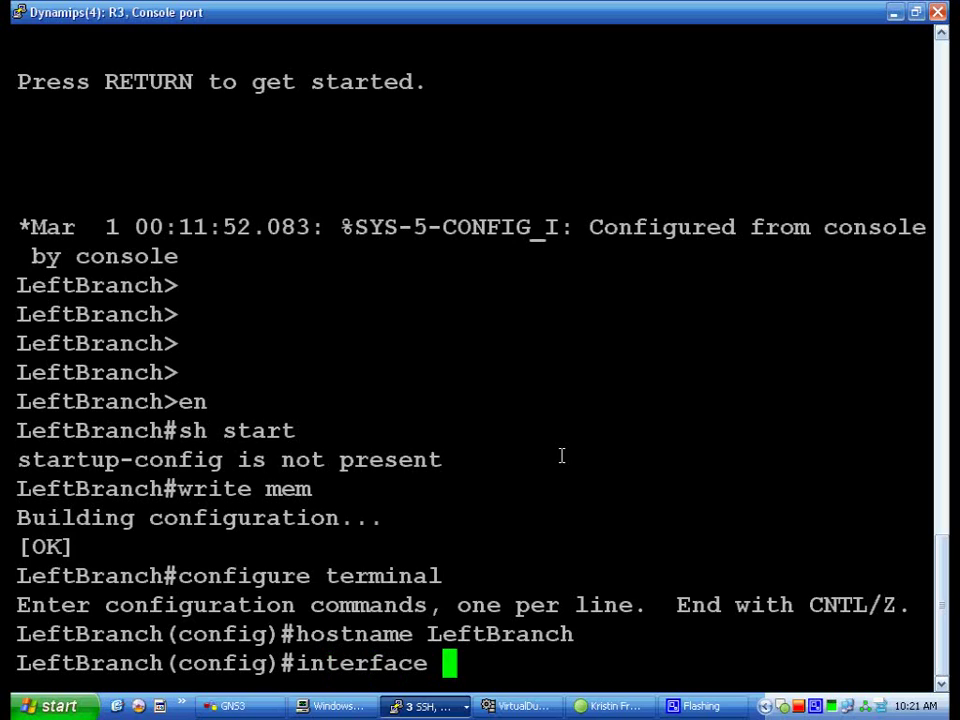
type(" fast")
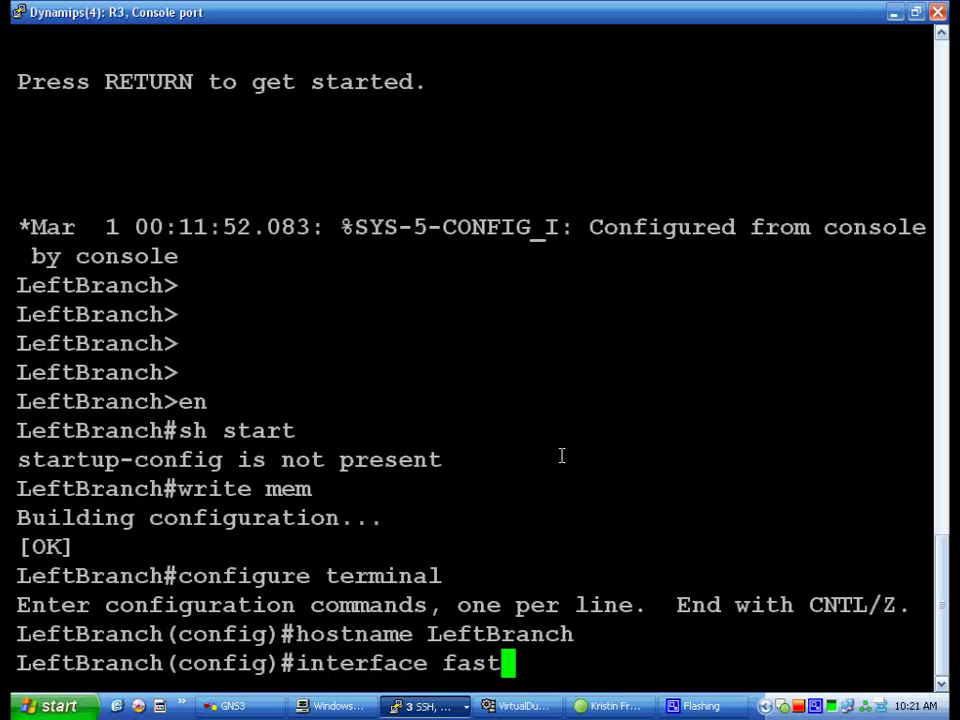
type("ethernet0/0")
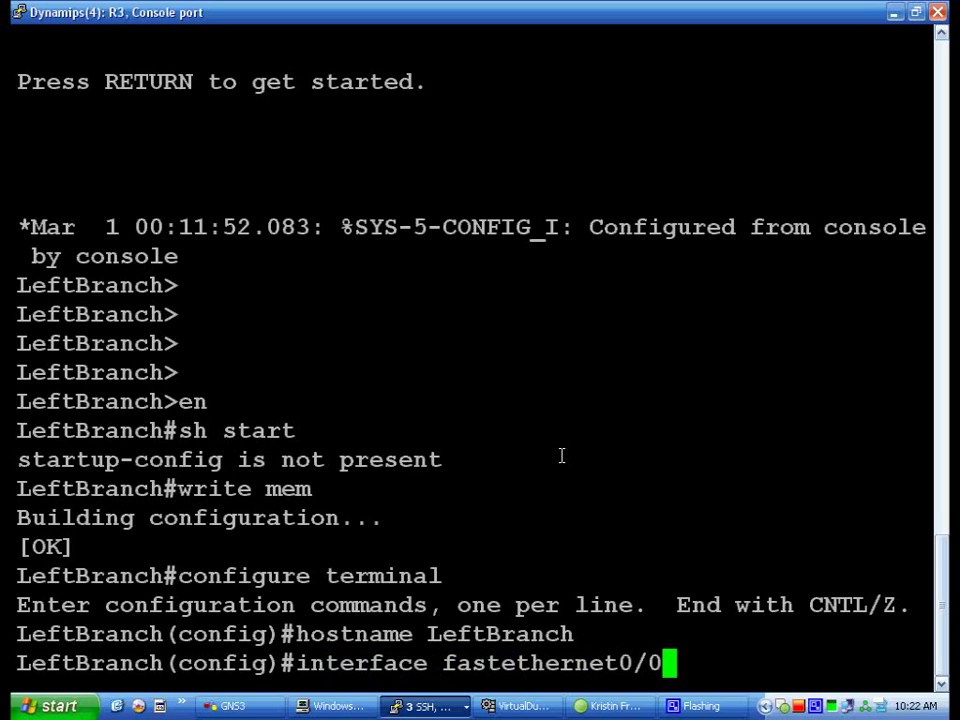
key("Return")
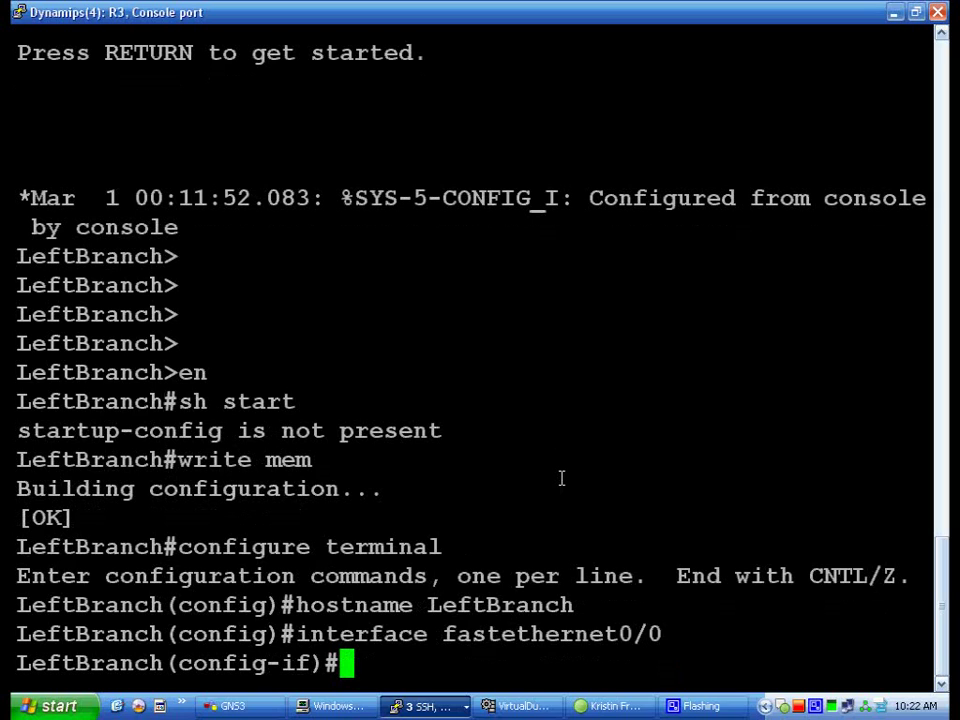
Repeat it as int fa0/0, then return to GNS3 to view R3's connection info.
type("int")
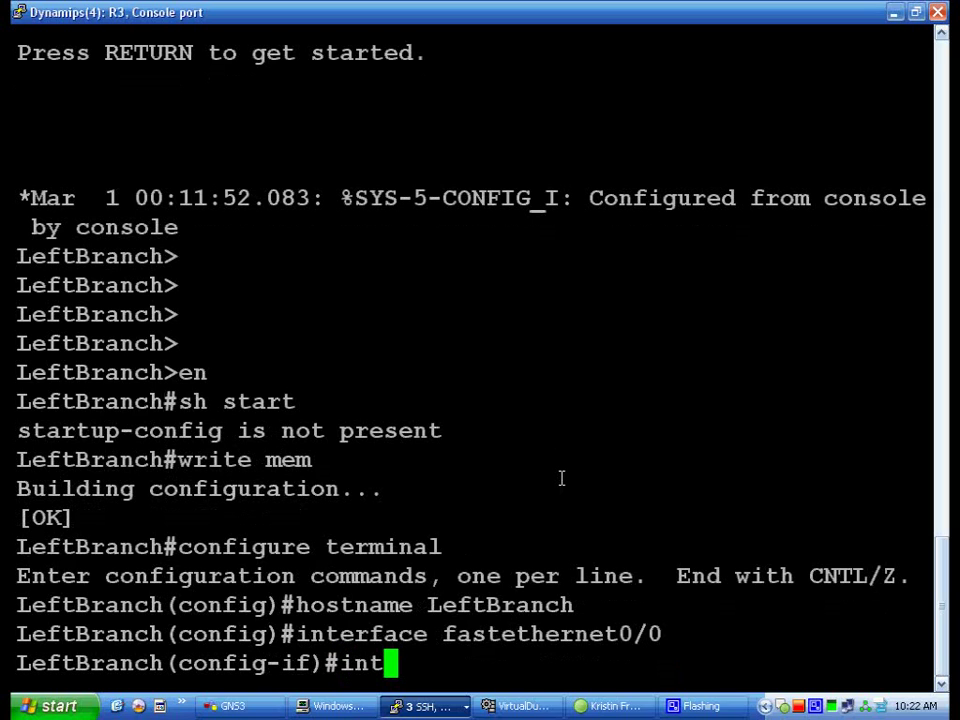
type(" fa0/0")
key("Return")
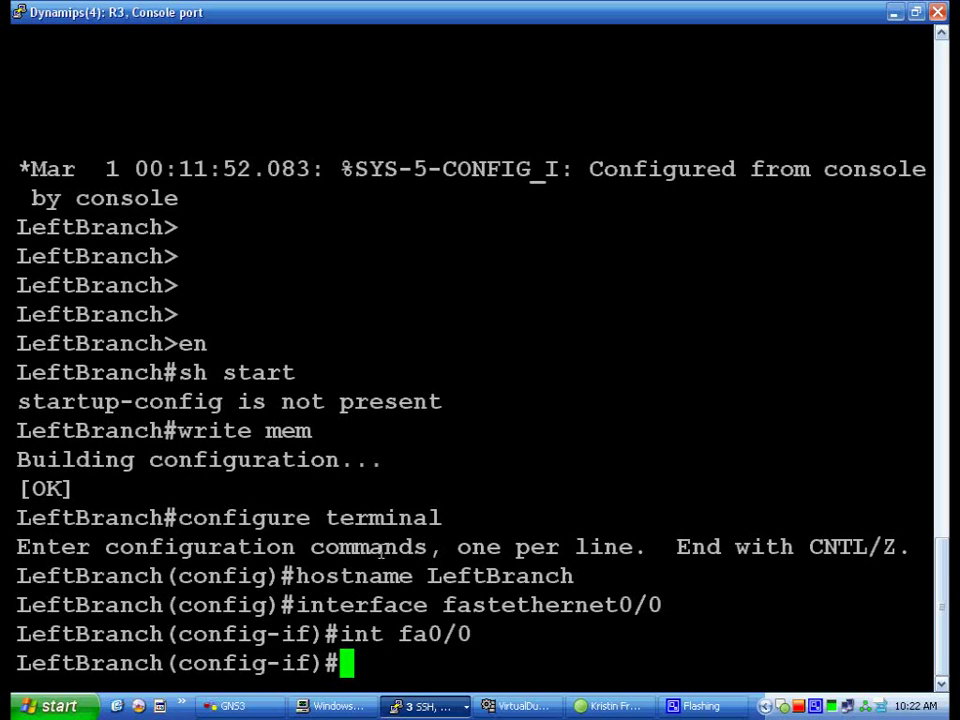
left_click(233, 706)
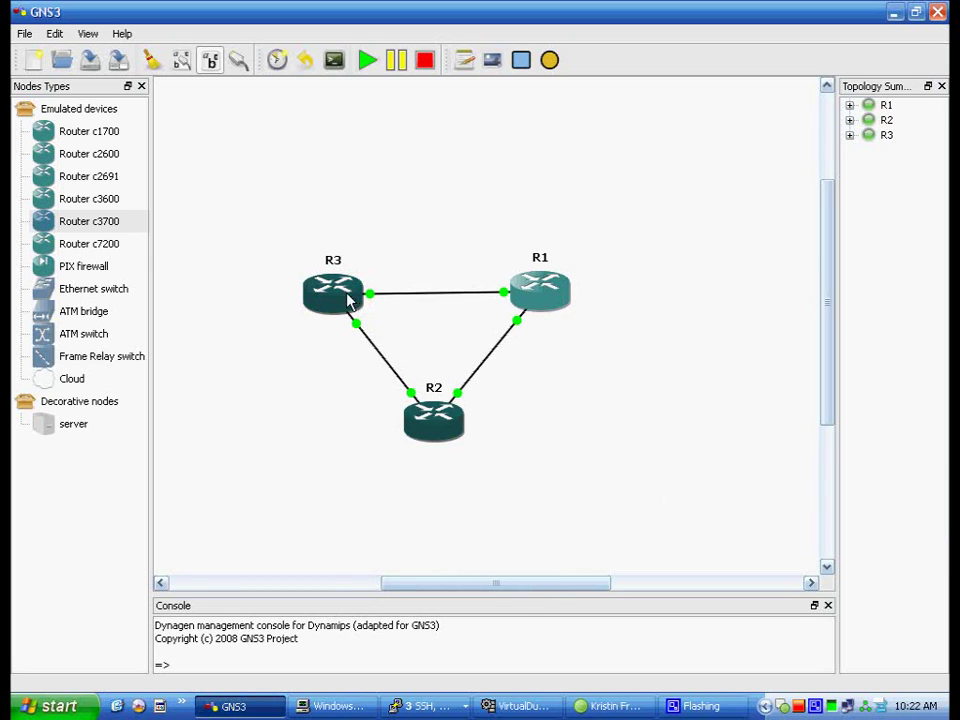
mouse_move(349, 298)
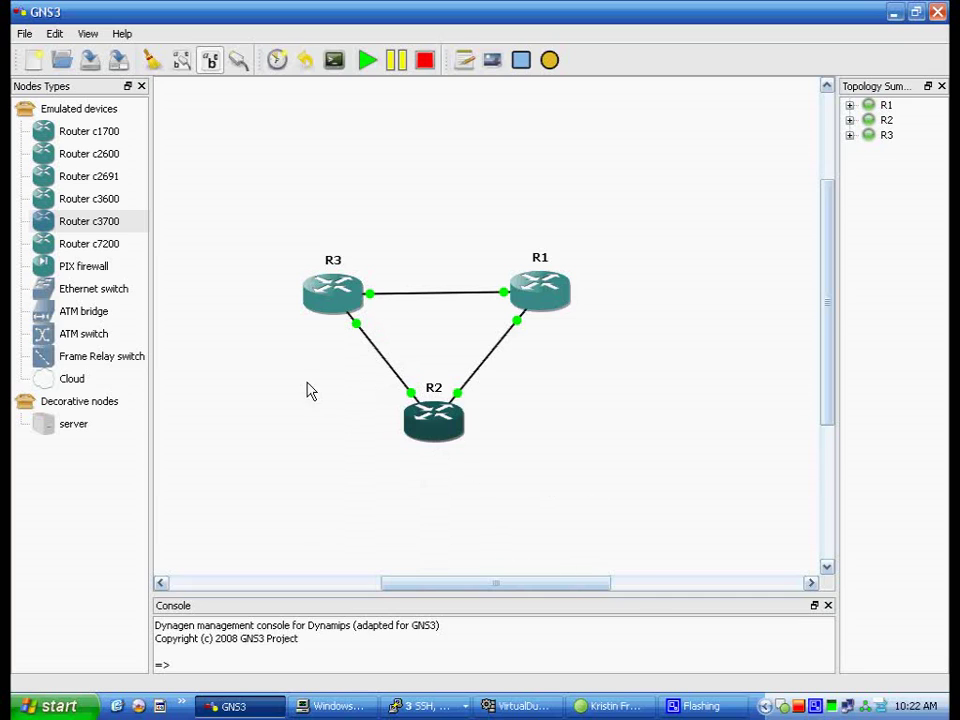
Place a 192.168.0.0/24 text note left of the R3–R2 link and deselect it.
left_click(464, 60)
left_click(266, 386)
type("192")
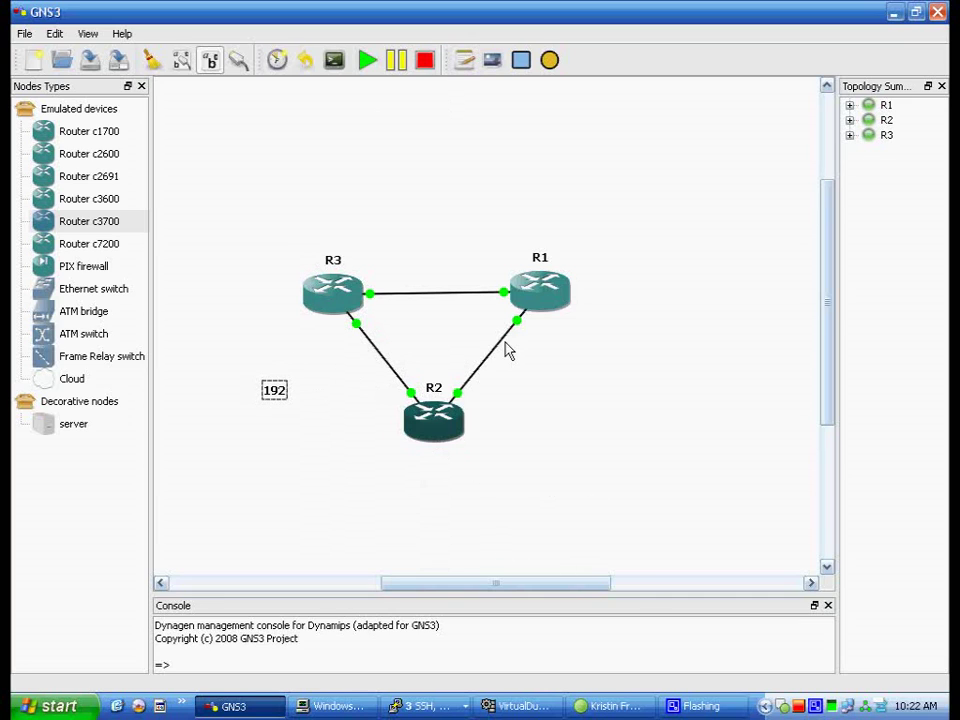
type(".168.0.")
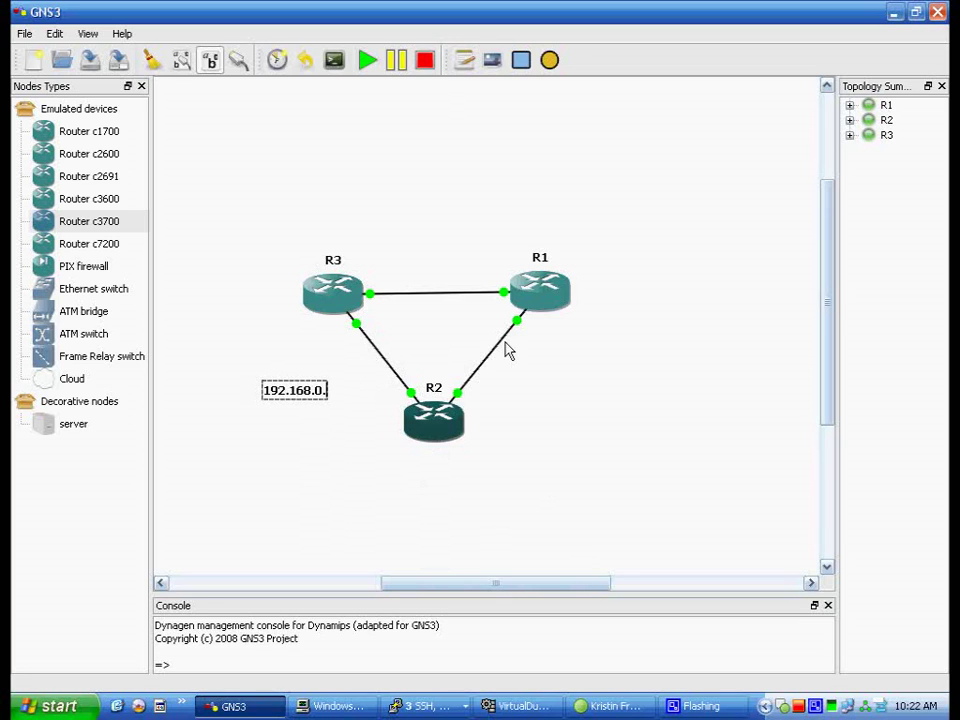
type("0/24")
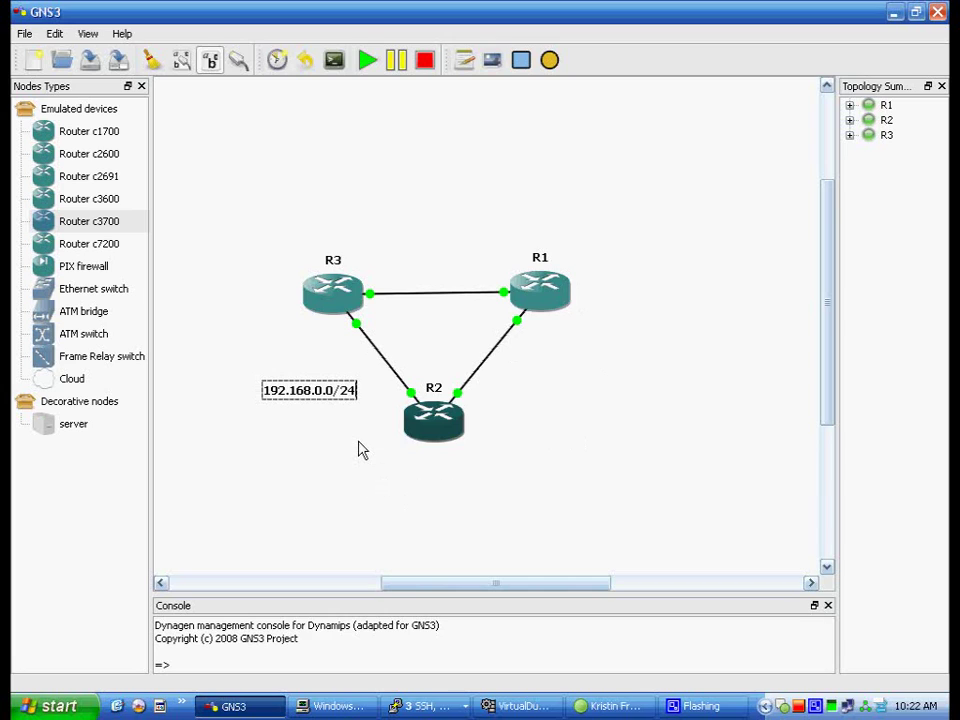
left_click(574, 415)
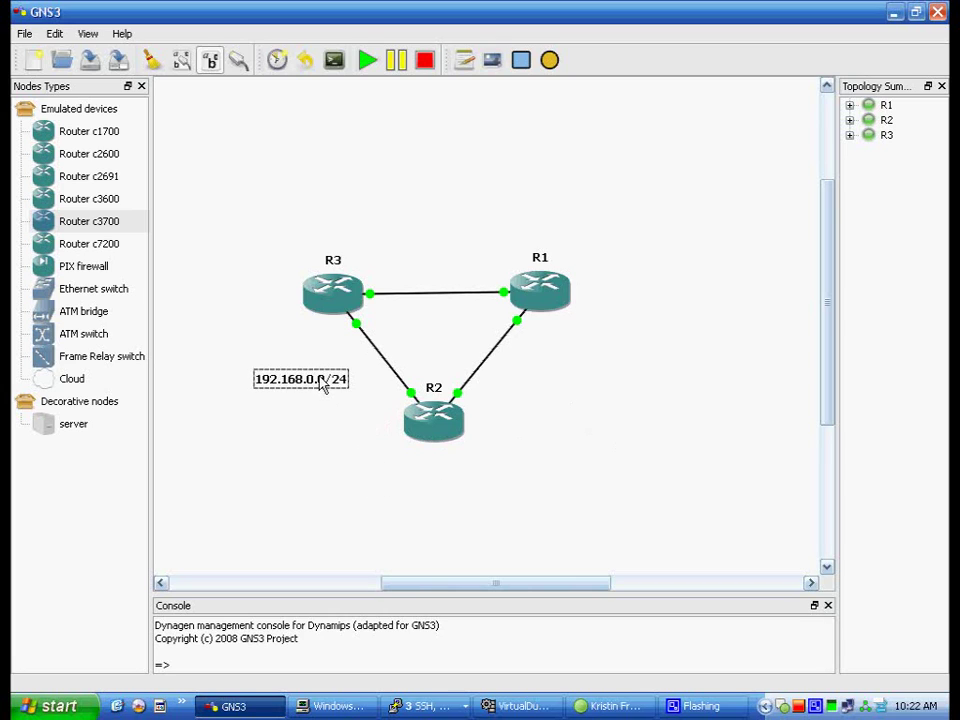
left_click(658, 525)
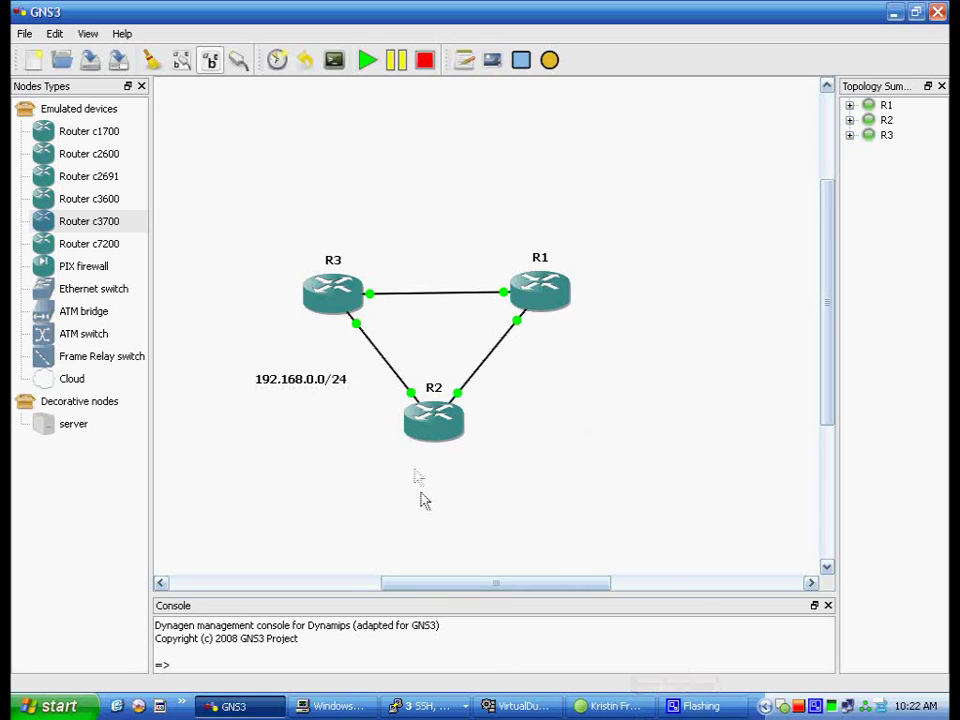
Add a '.1' text note just below R3 on the topology canvas.
left_click(462, 62)
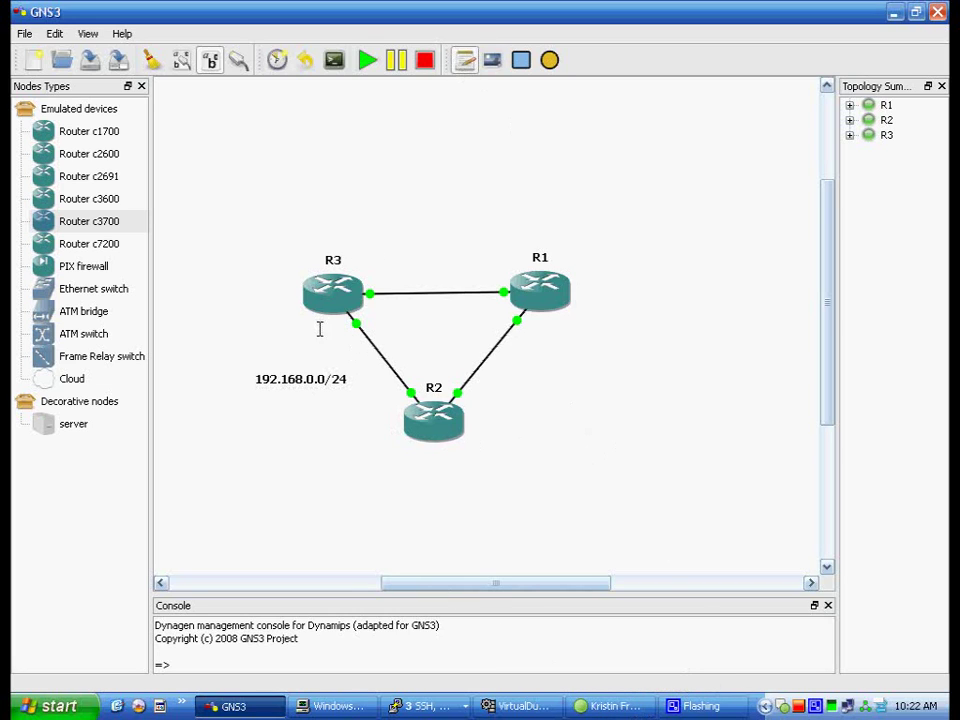
left_click(320, 328)
type(".1")
left_click(354, 446)
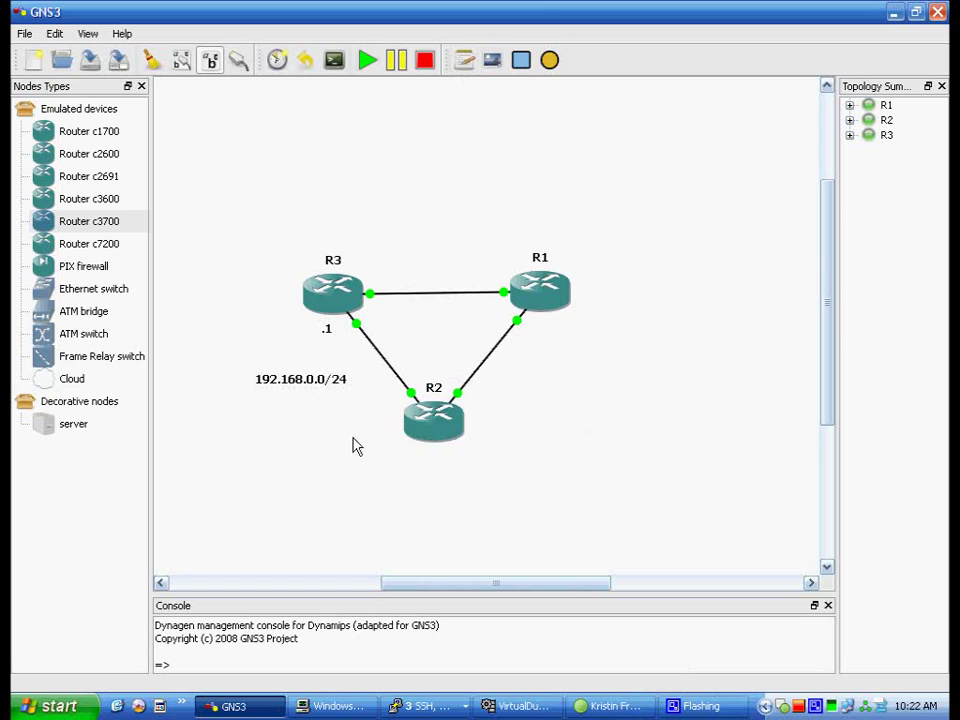
Add a '.2' text note beside R2.
left_click(462, 62)
left_click(367, 413)
type(".2")
scroll(510, 384, "down", 2)
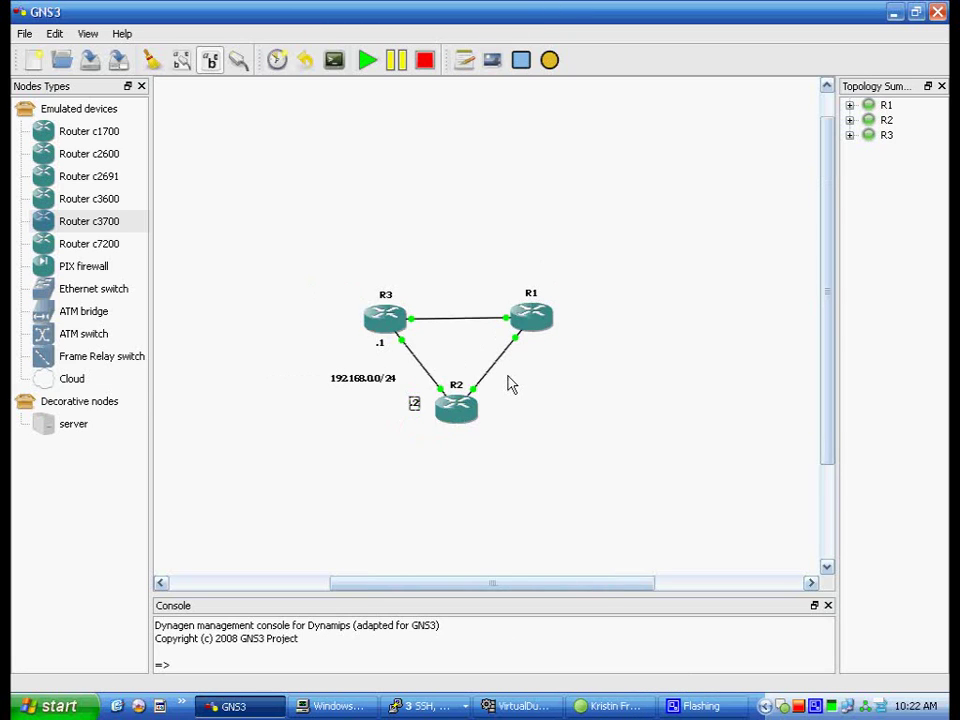
scroll(510, 384, "up", 5)
left_click_drag(512, 589, 478, 591)
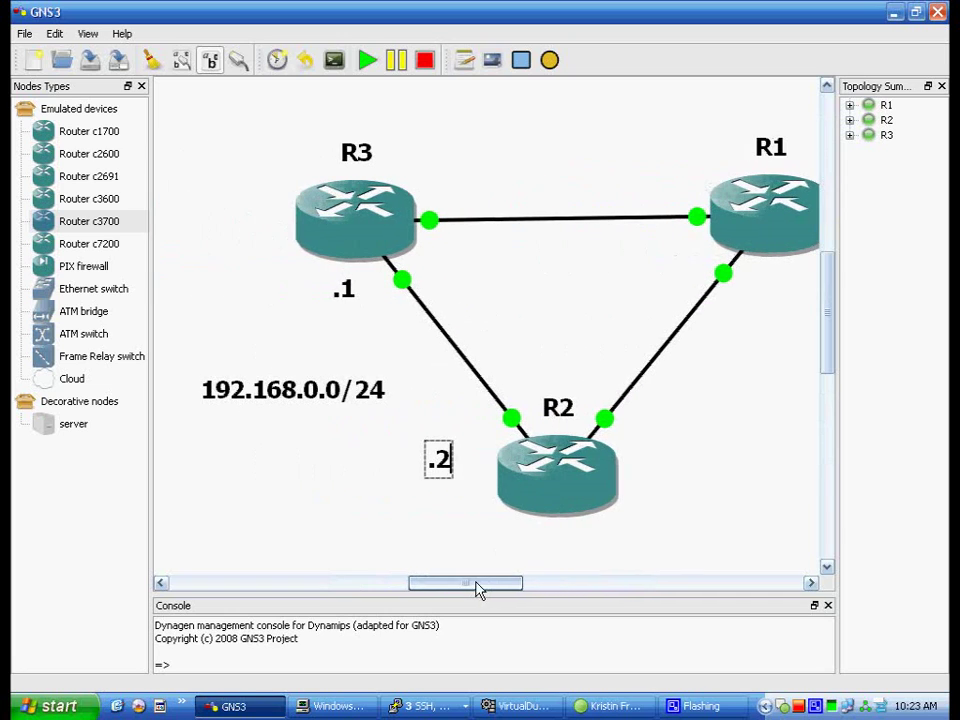
left_click(414, 534)
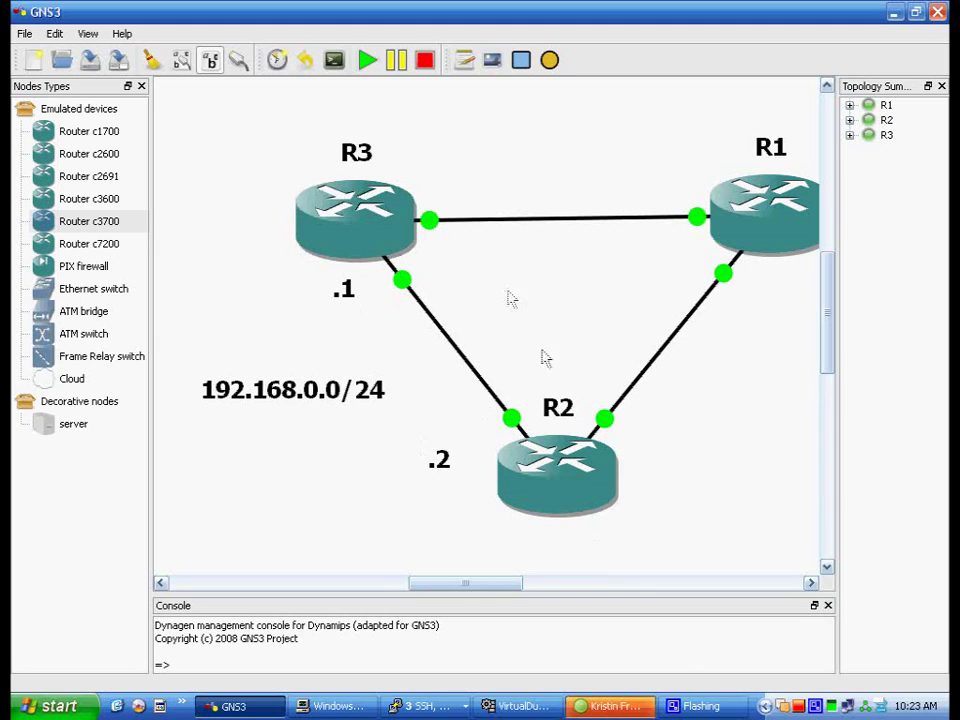
mouse_move(396, 252)
right_click(819, 706)
Bring up the Dynamips(4): R3 console from the grouped taskbar console list.
left_click(848, 668)
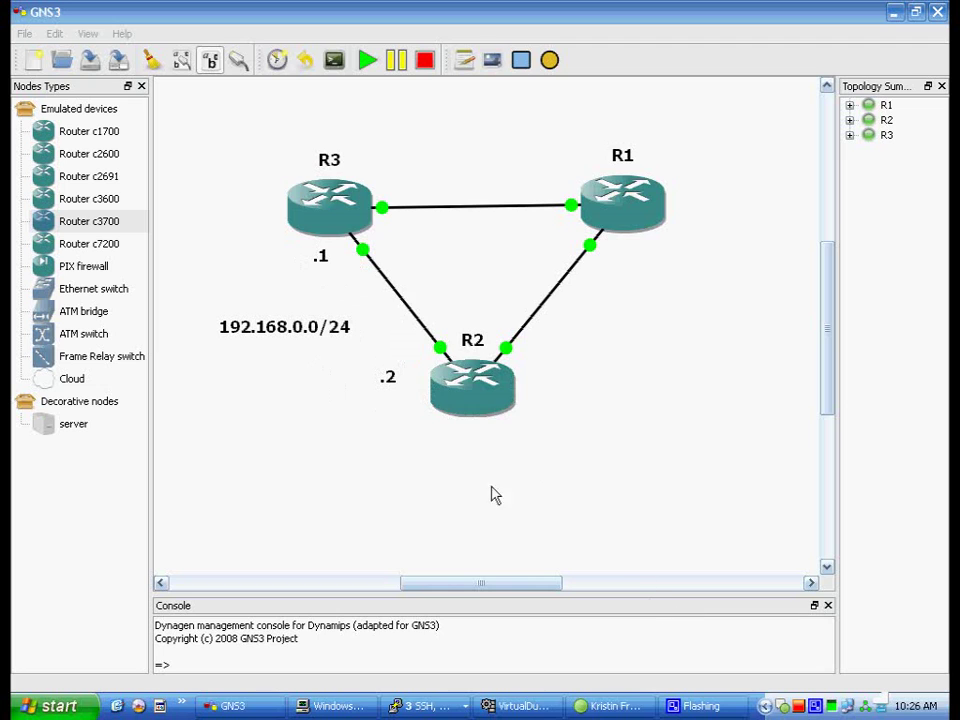
left_click(425, 706)
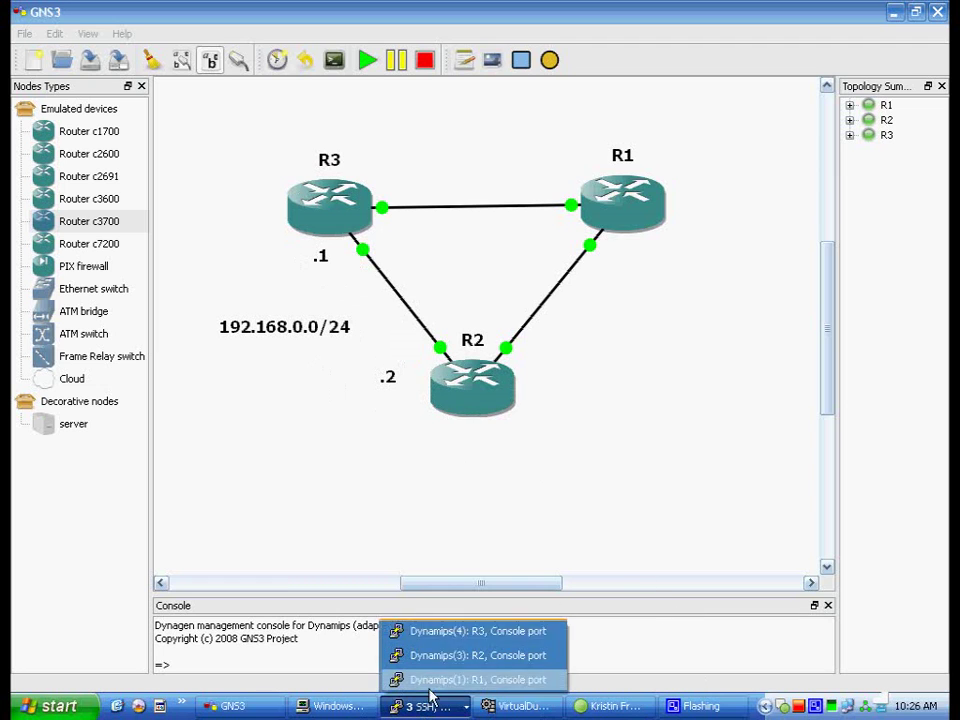
left_click(485, 633)
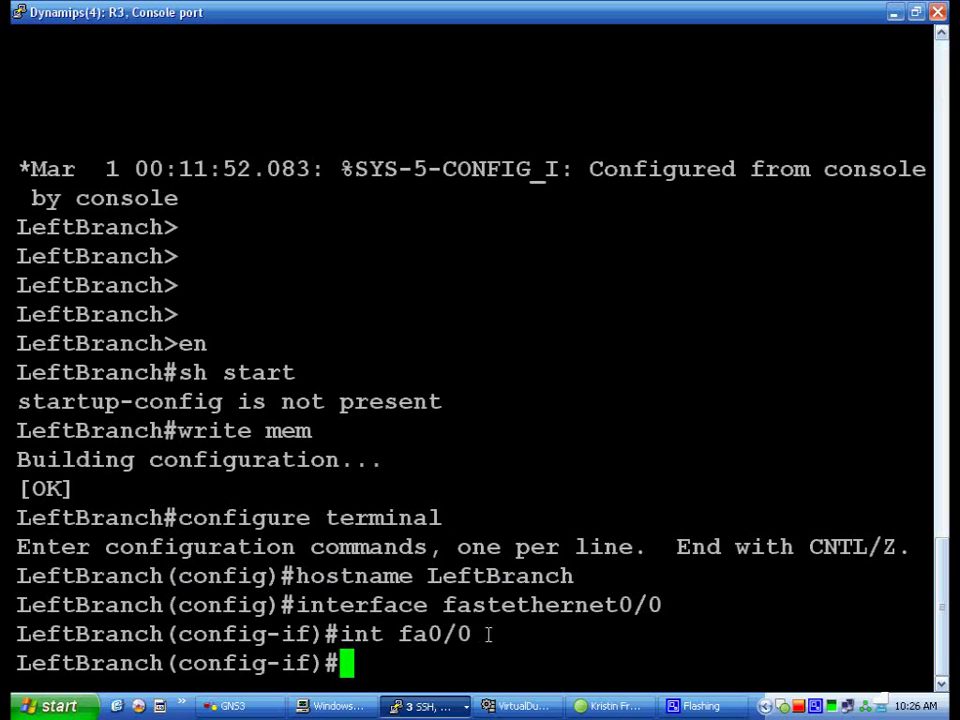
left_click(894, 12)
mouse_move(338, 200)
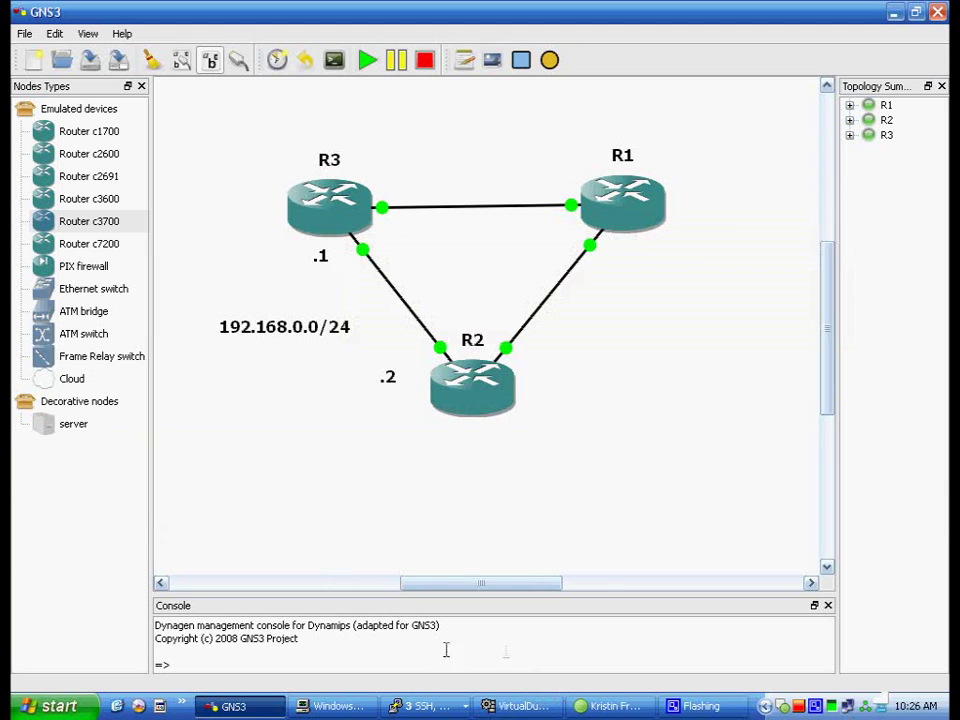
left_click(425, 706)
Give FastEthernet0/0 ip address 192.168.0.1 255.255.255.0 and enable it with no shutdown.
left_click(450, 631)
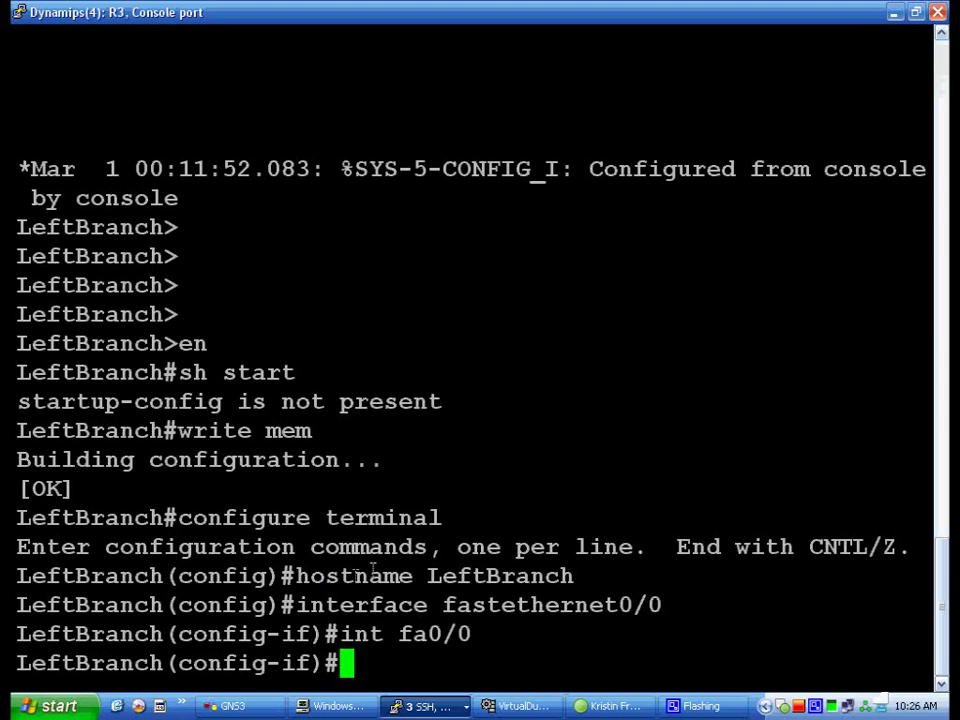
type("ip ")
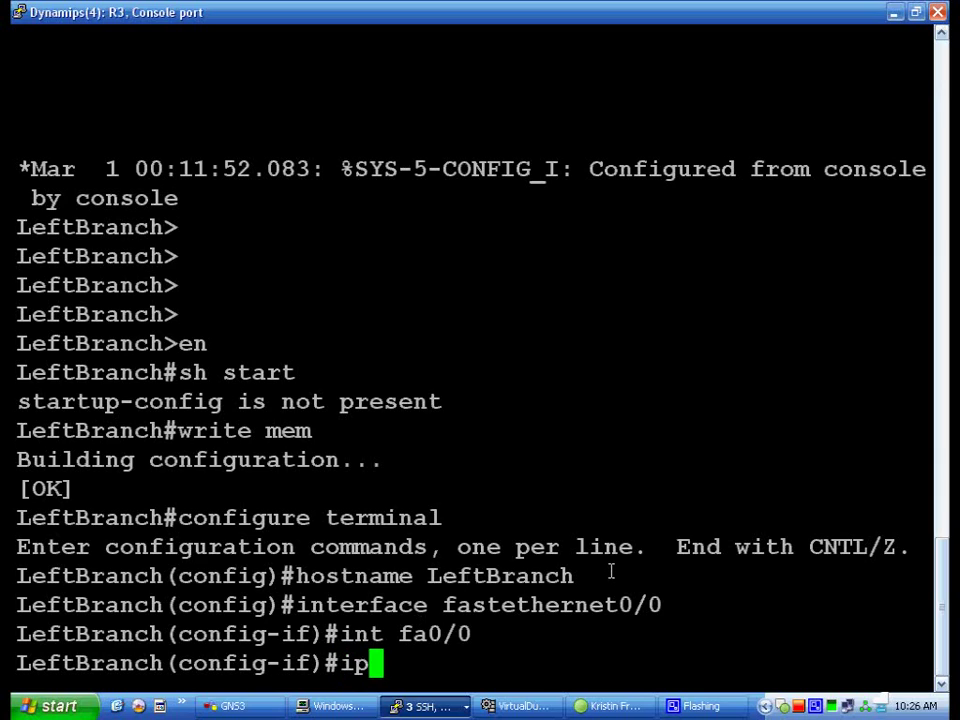
type("add ")
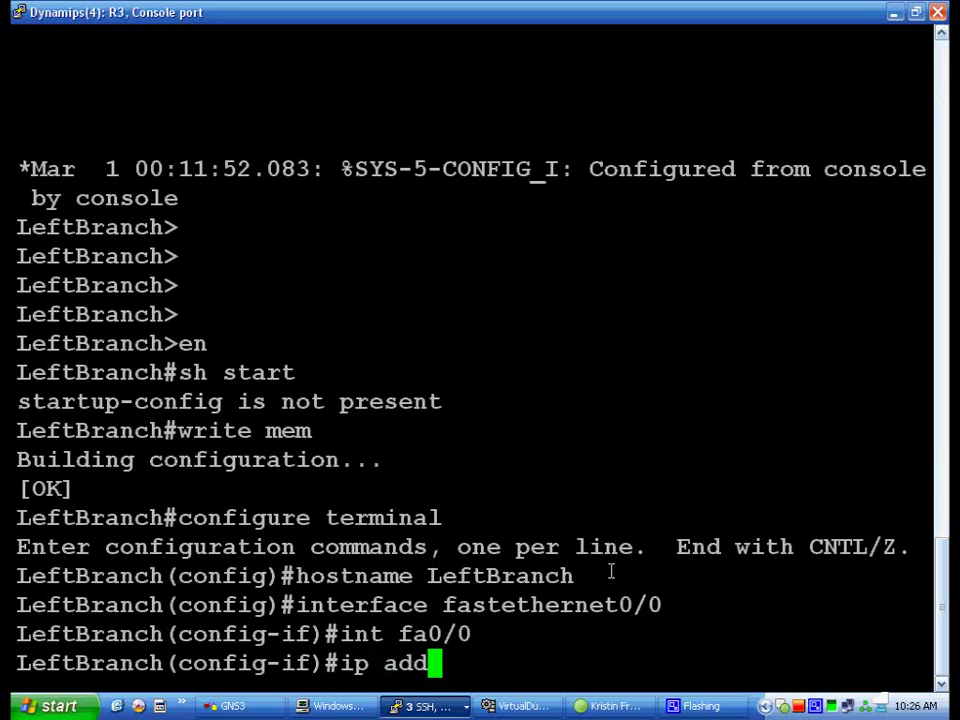
type("192")
key("BackSpace")
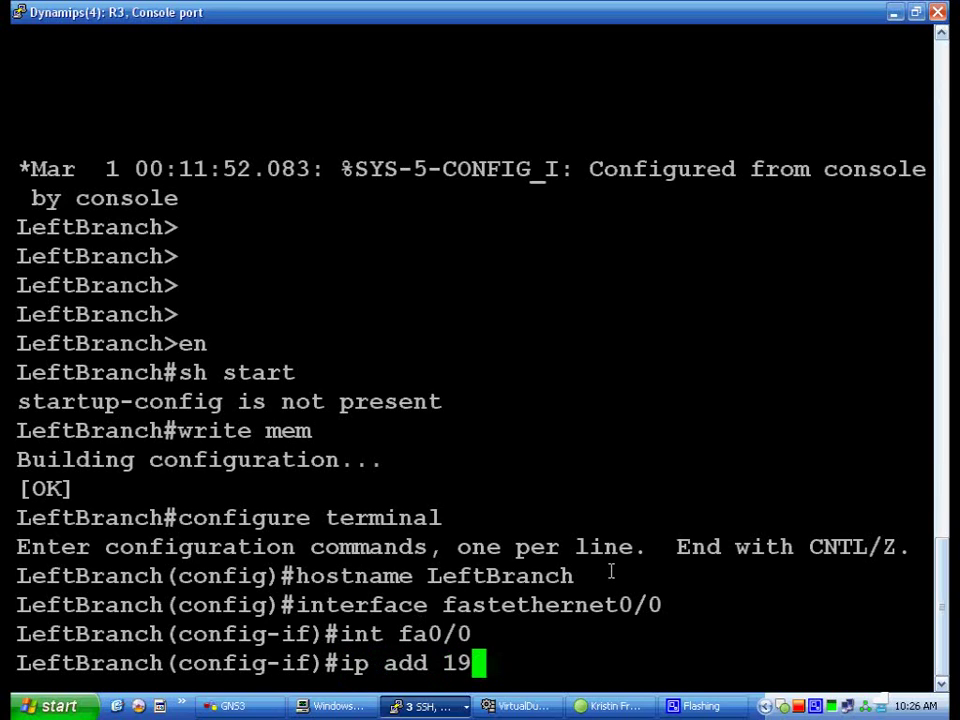
key("BackSpace")
key("BackSpace")
key("BackSpace")
key("BackSpace")
key("BackSpace")
key("BackSpace")
key("BackSpace")
key("BackSpace")
key("BackSpace")
type("i")
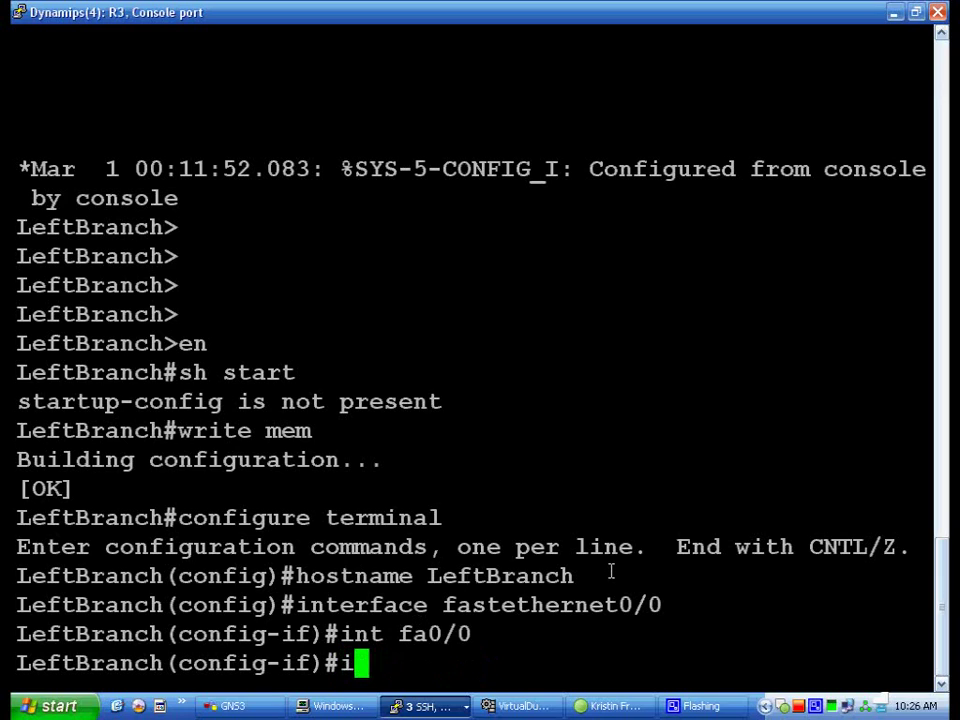
type("p addre")
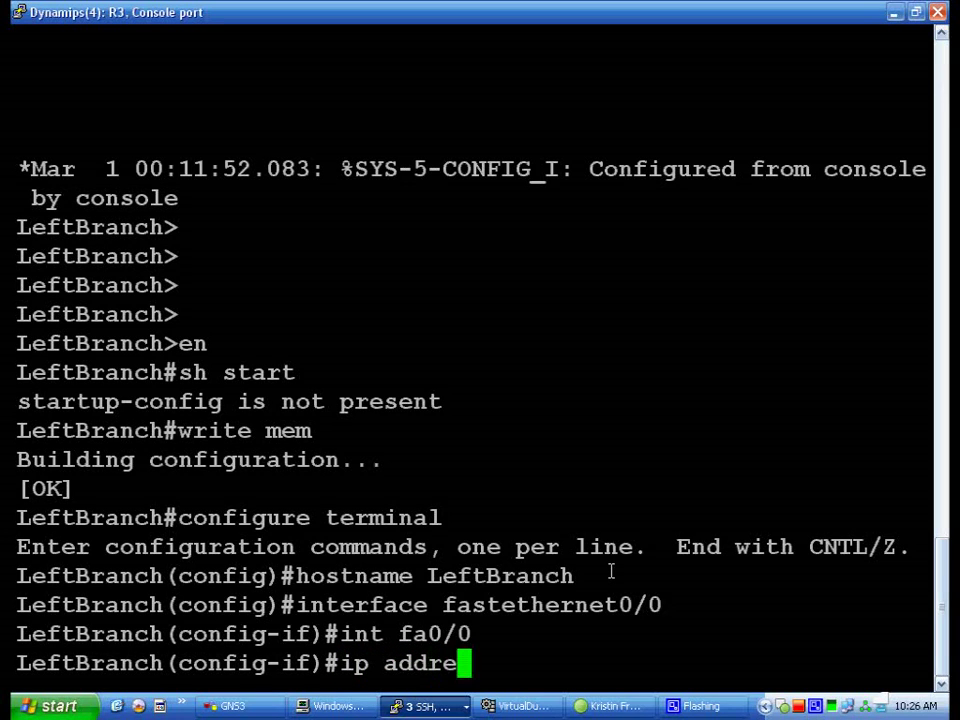
type("ss 192.1")
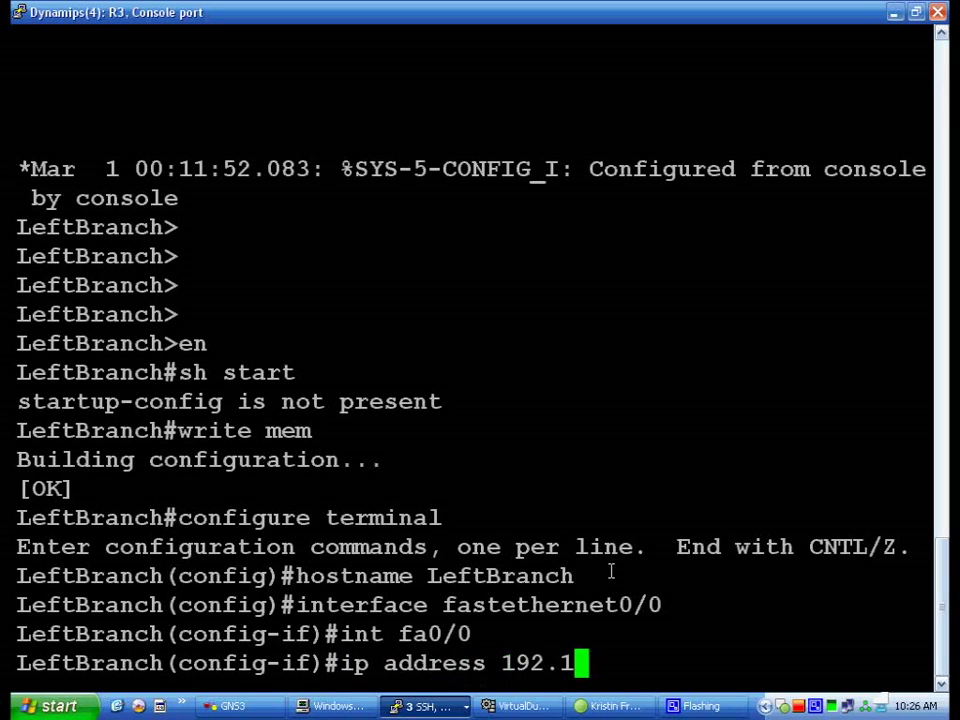
type("68.0.1")
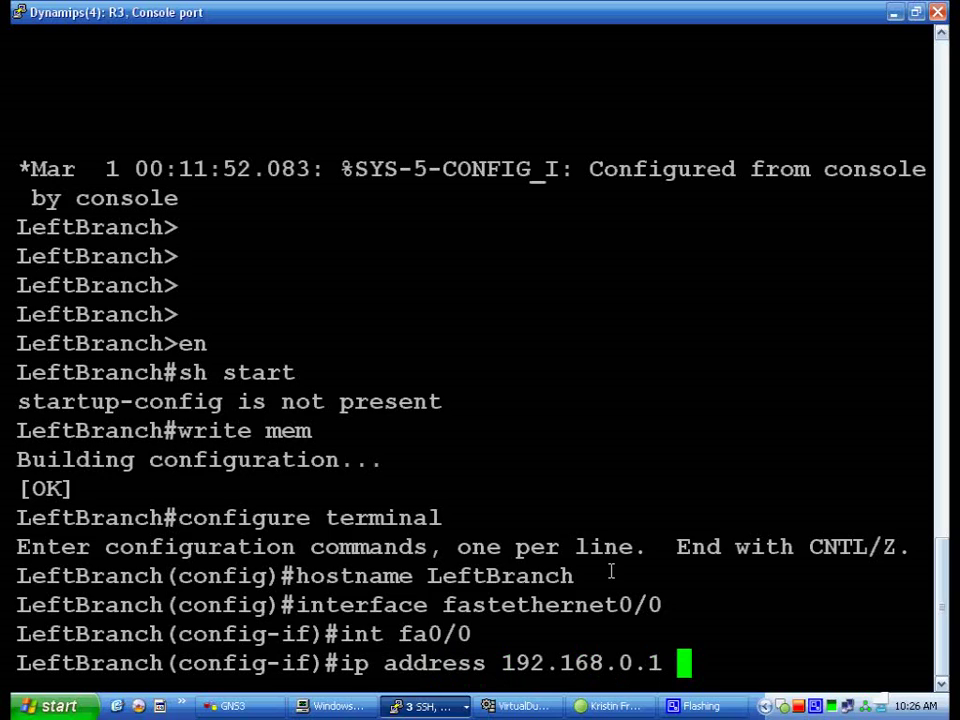
type(" 255.255")
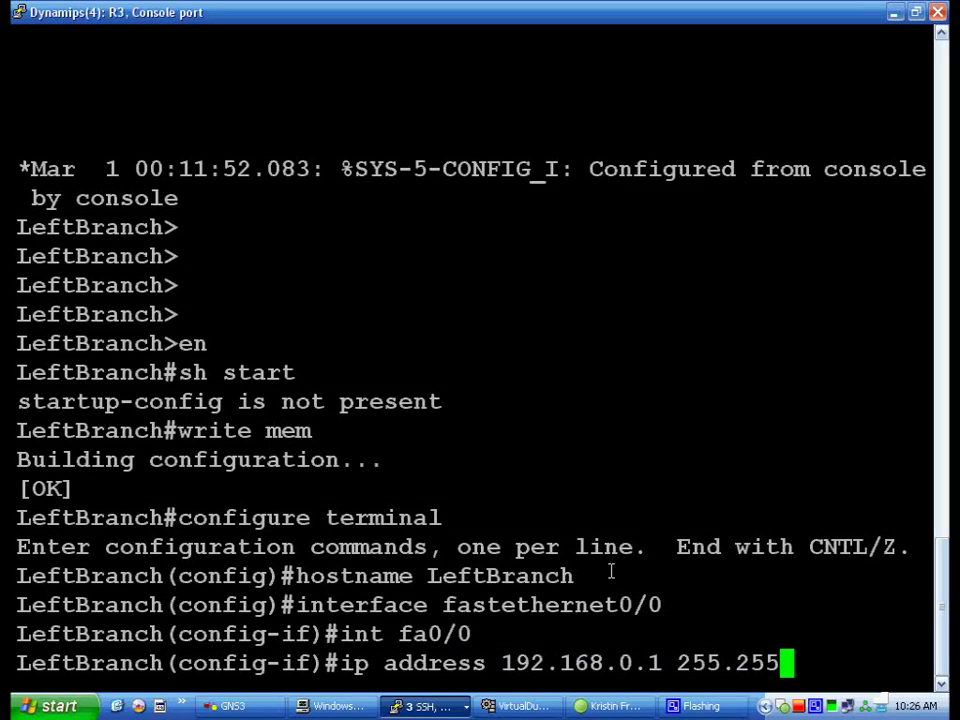
type(".255.0")
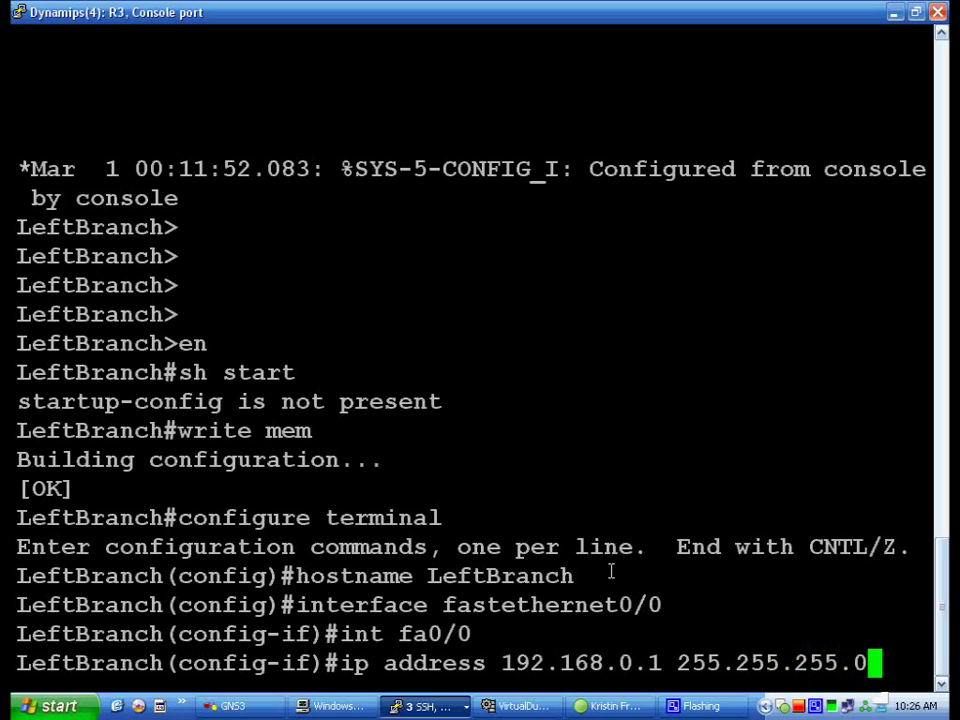
key("Return")
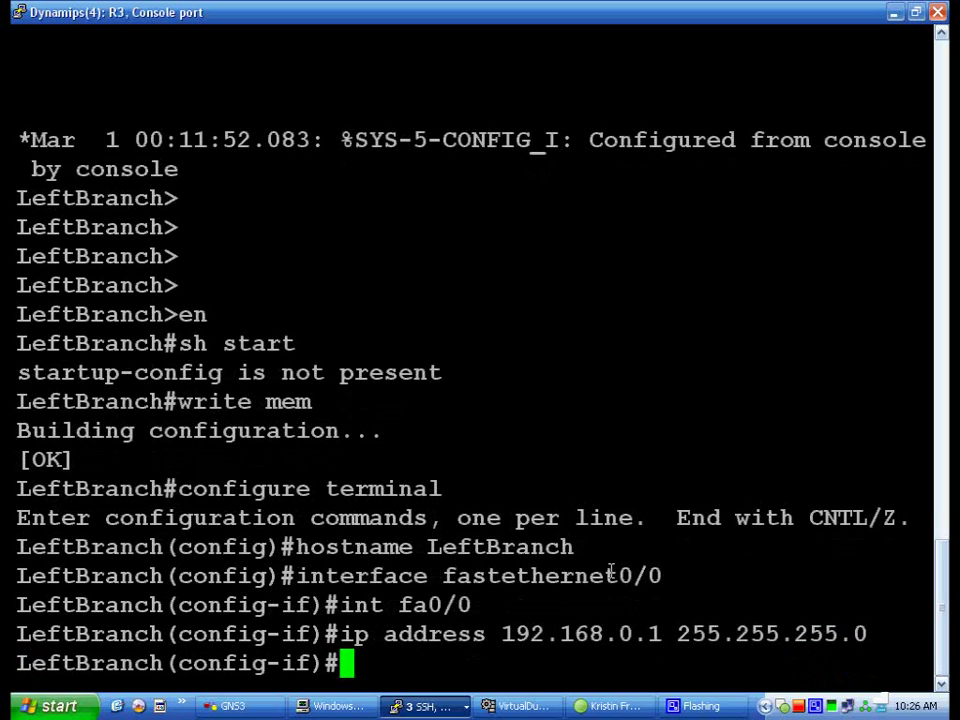
type("no shutdown")
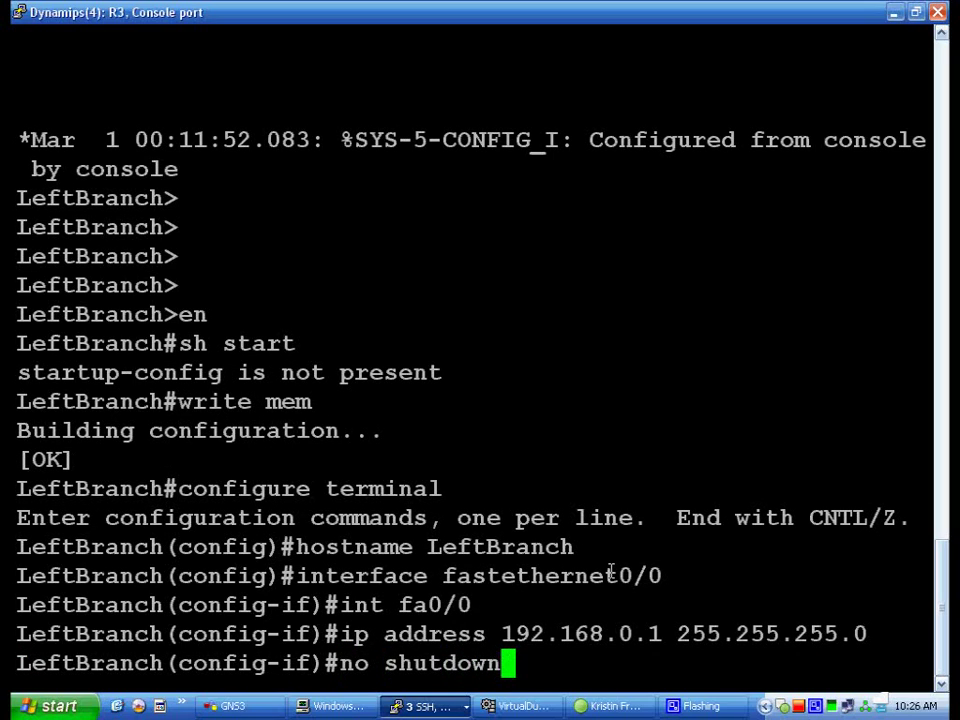
key("Return")
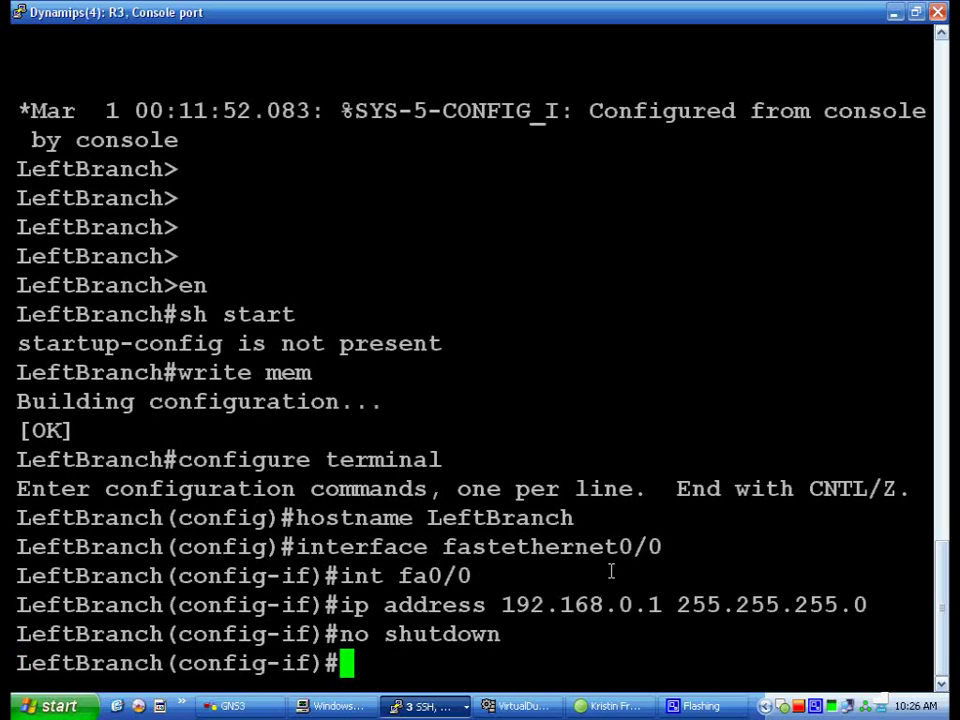
Exit config mode with Ctrl+Z and page through sh run to the end, checking FastEthernet0/0 at 192.168.0.1.
key("ctrl+z")
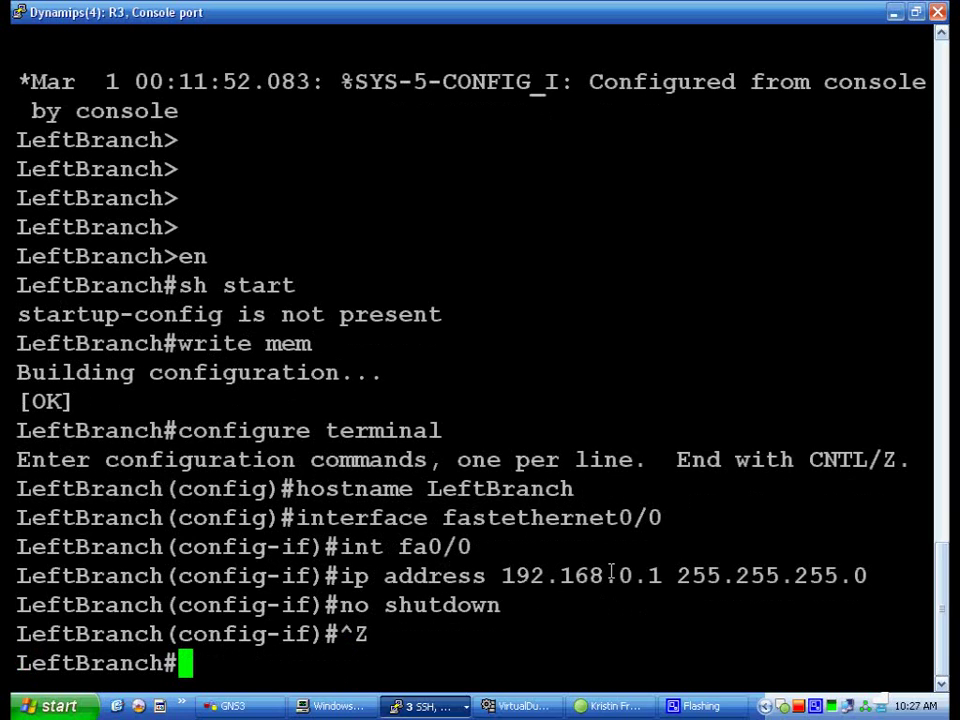
type("sh run")
key("Return")
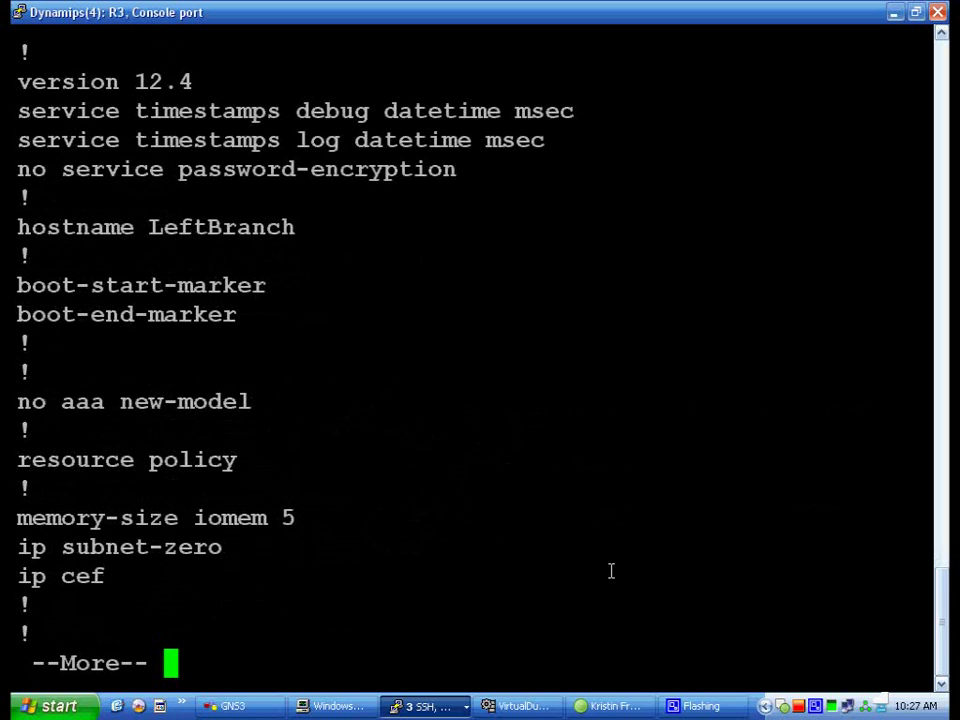
key("Return")
key("Return")
key("Return")
key("Return")
key("Return")
key("Return")
key("Return")
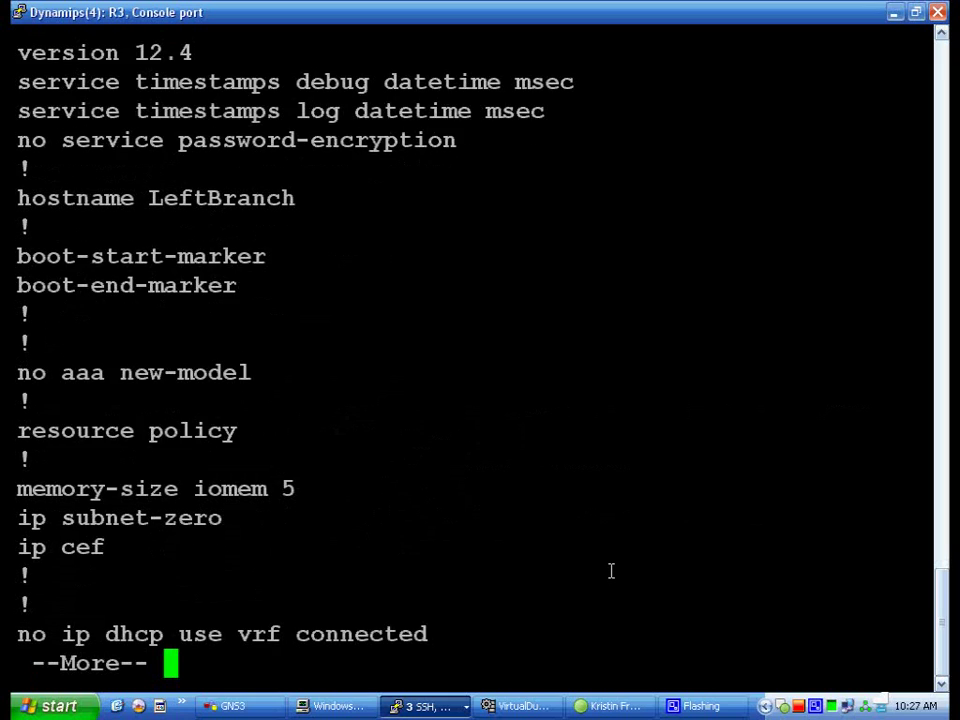
key("Return")
key("Return")
key("Return")
key("Return")
key("Return")
key("Return")
key("Return")
key("Return")
key("Return")
key("Return")
key("Return")
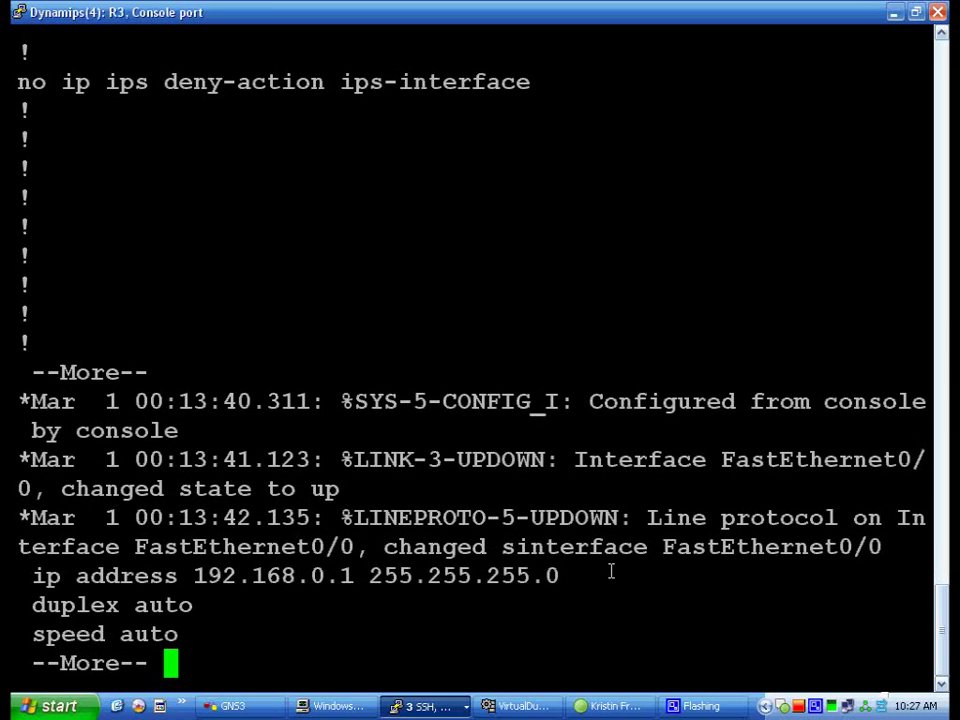
key("Return")
key("Return")
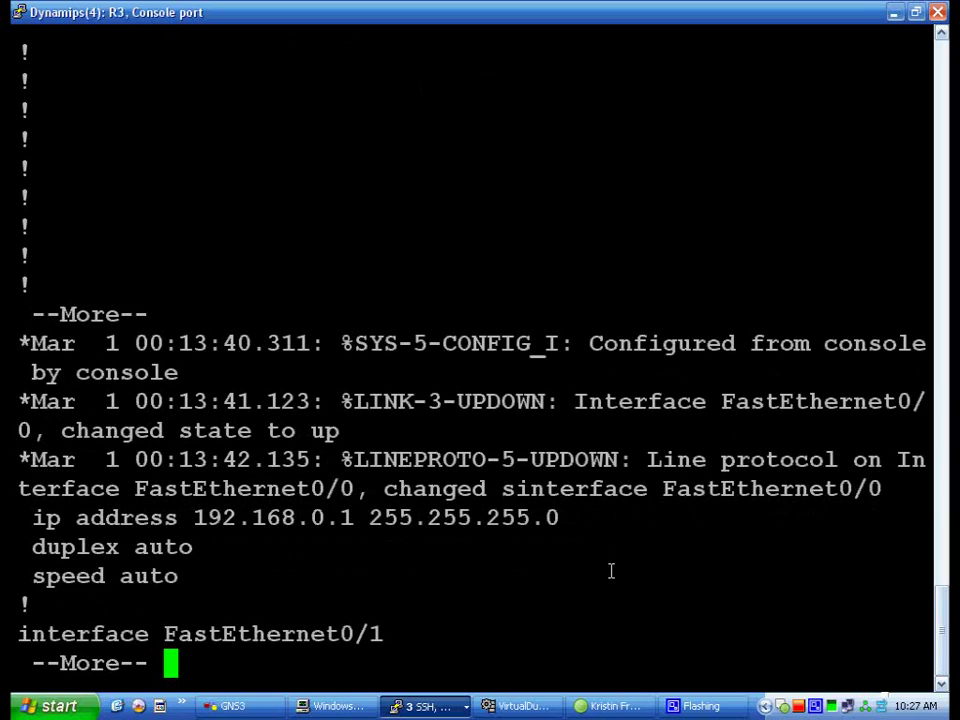
key("Return")
key("Return")
key("Return")
key("Return")
key("Return")
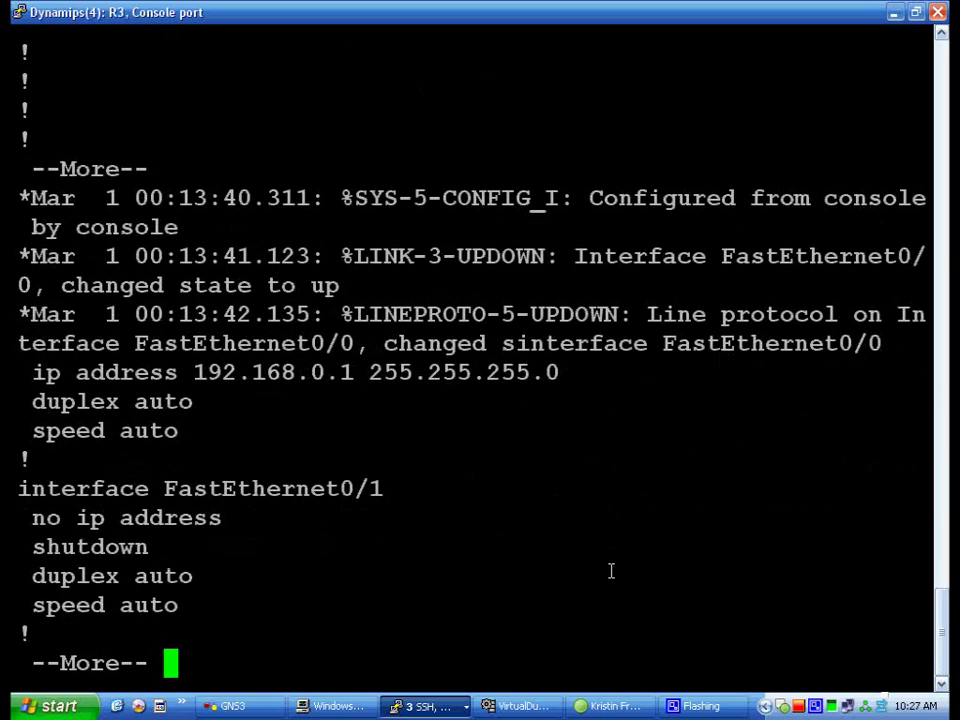
key("Return")
key("Return")
key("Return")
key("Return")
key("Return")
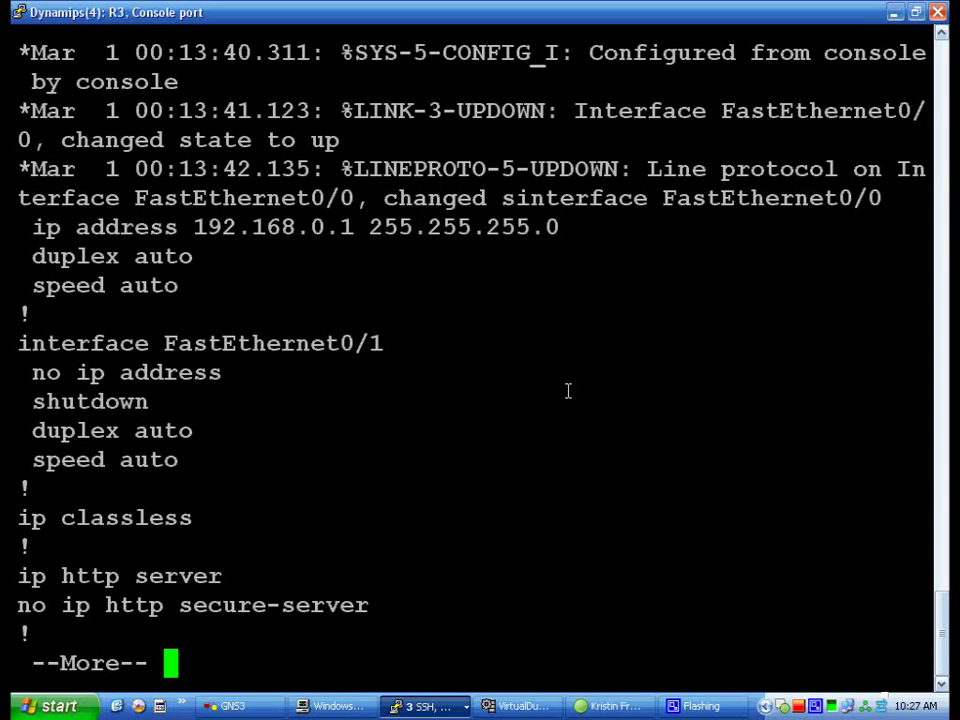
key("Return")
key("Return")
key("Return")
key("Return")
key("Return")
key("Return")
key("Return")
key("Return")
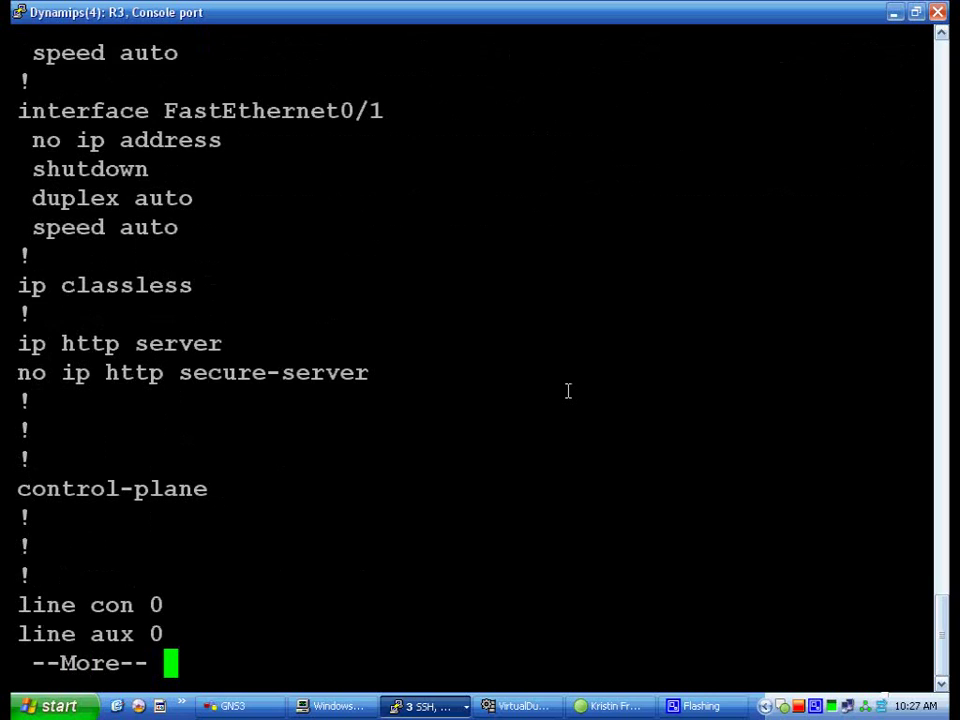
key("Return")
key("Return")
key("Return")
key("Return")
key("Return")
key("Return")
key("Return")
key("Return")
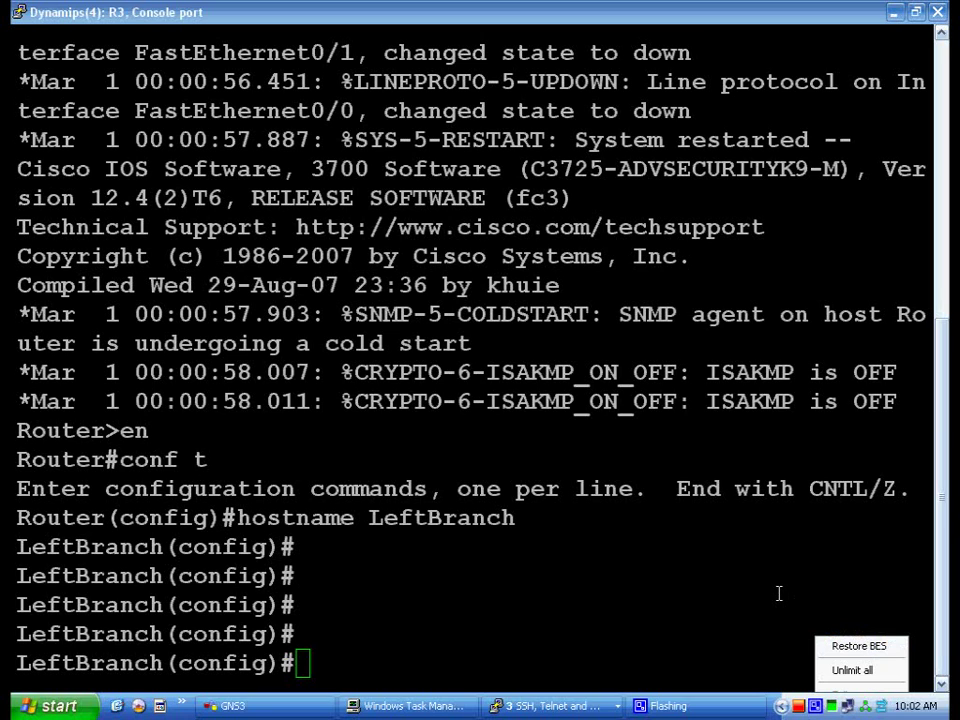
Page the running configuration to the interface section showing FastEthernet0/0 at 192.168.0.1 255.255.255.0.
key("super+d")
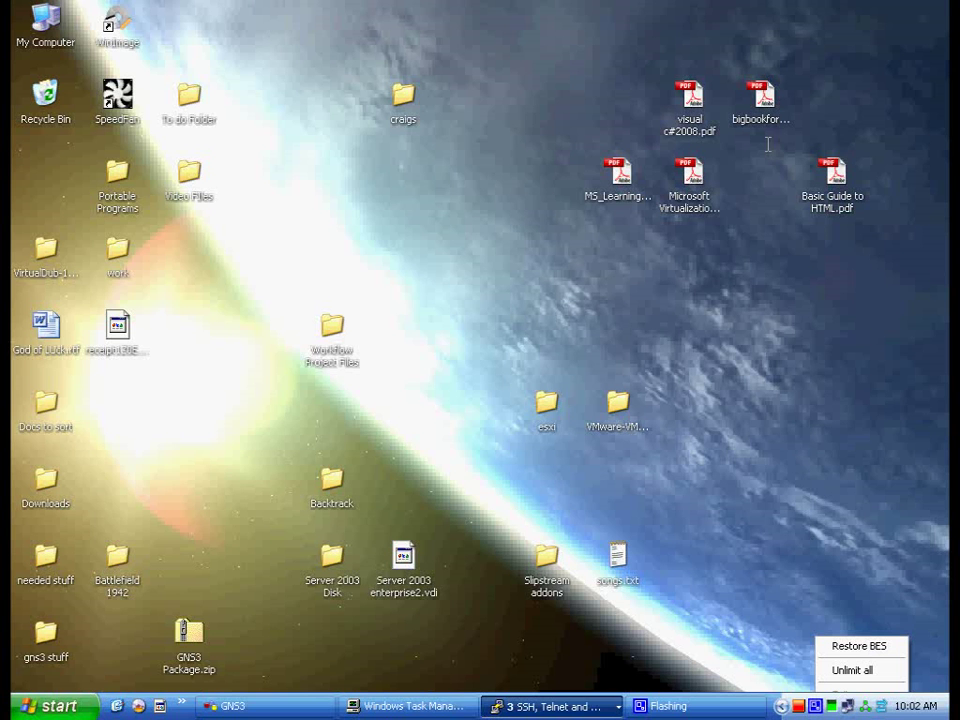
right_click(815, 706)
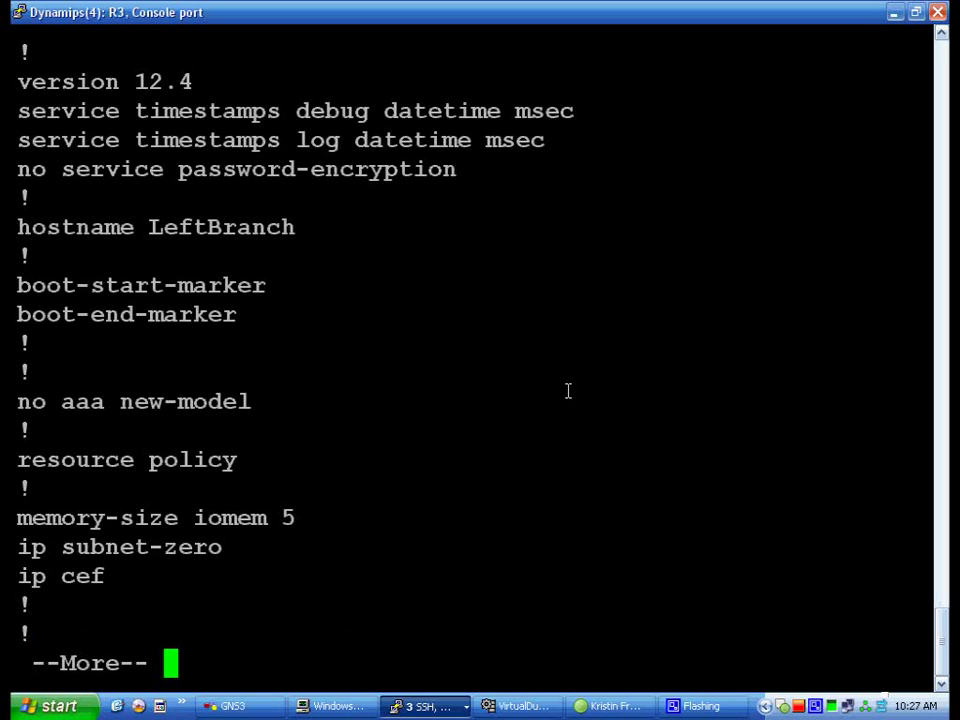
key("space")
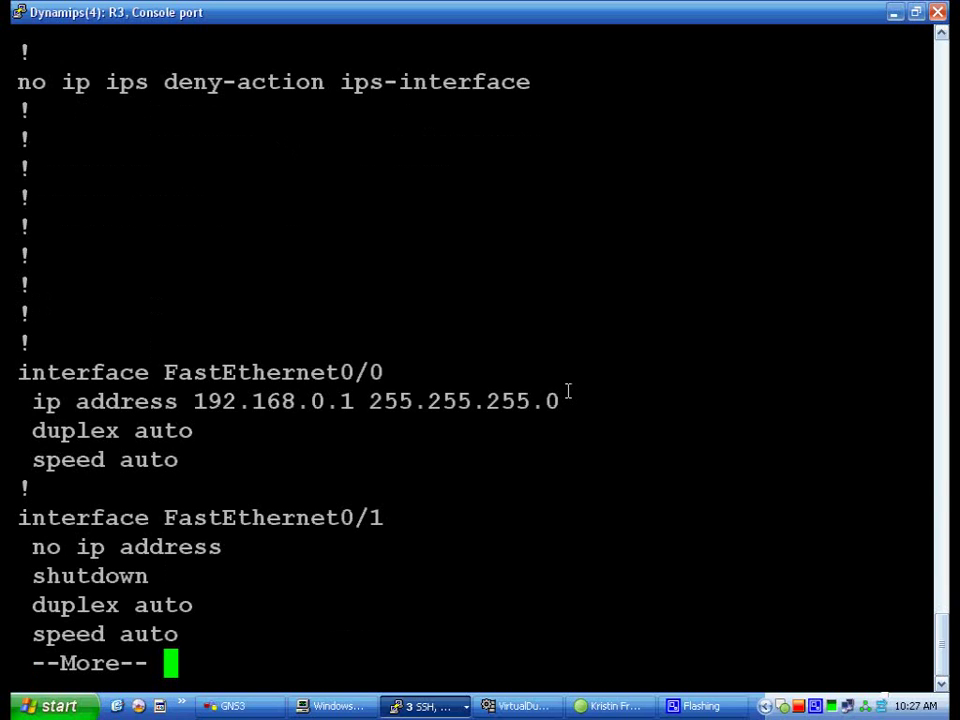